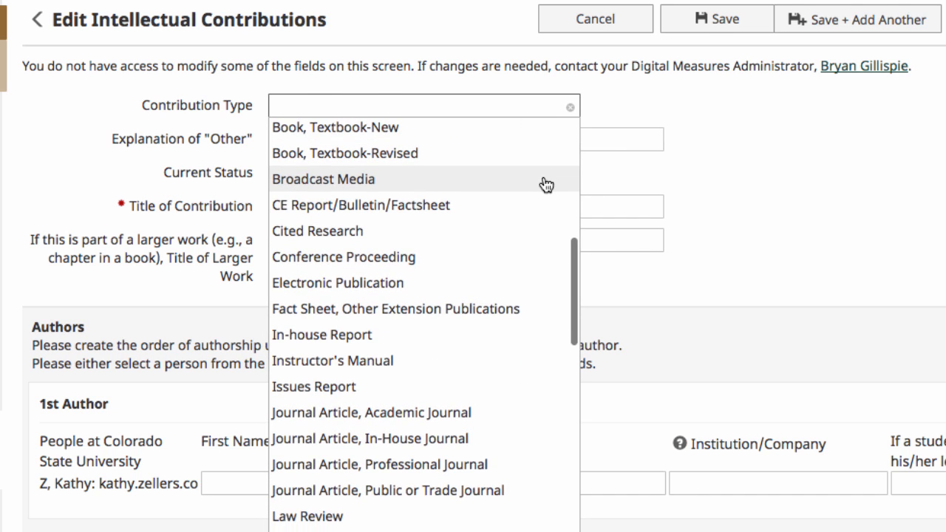
# Examine the available contribution types and the remaining fields of the blank Intellectual Contributions form.
pyautogui.scroll(-1, 546, 184)
pyautogui.scroll(-4, 546, 184)
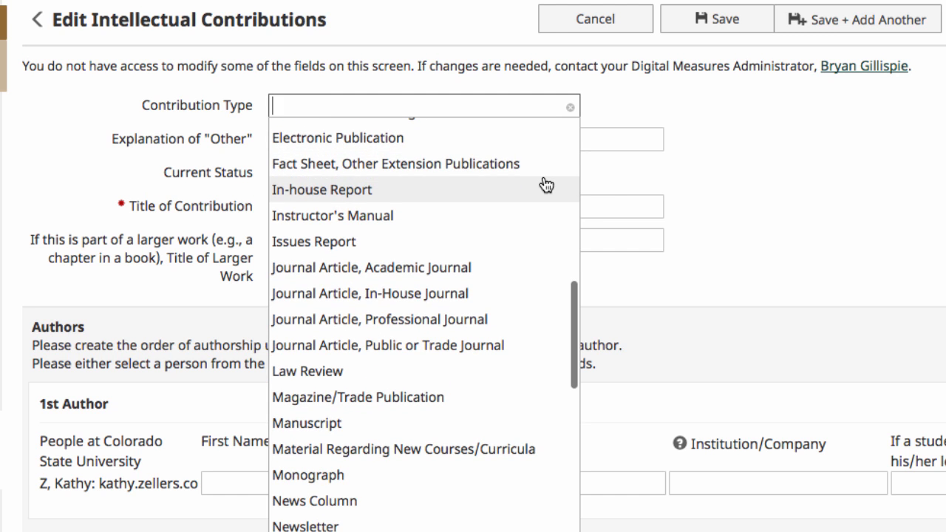
pyautogui.scroll(-1, 546, 184)
pyautogui.scroll(-9, 546, 185)
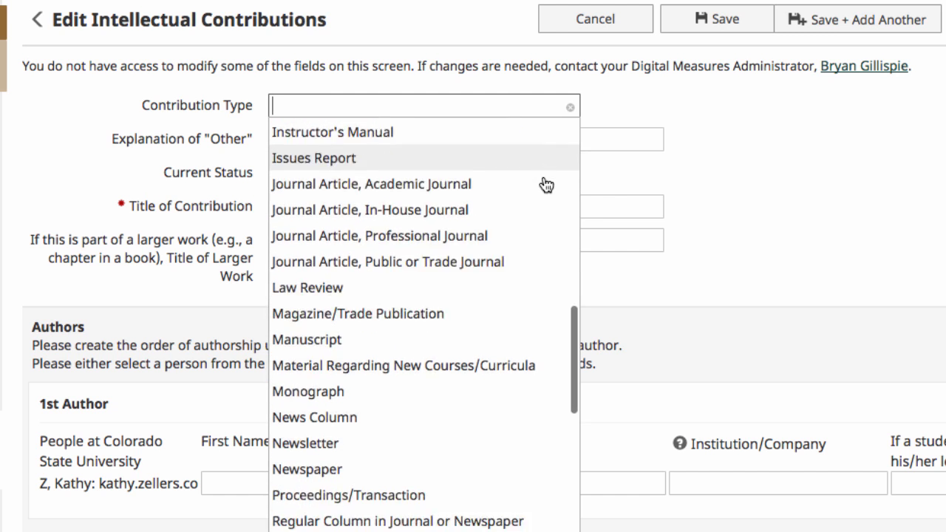
pyautogui.scroll(-3, 546, 184)
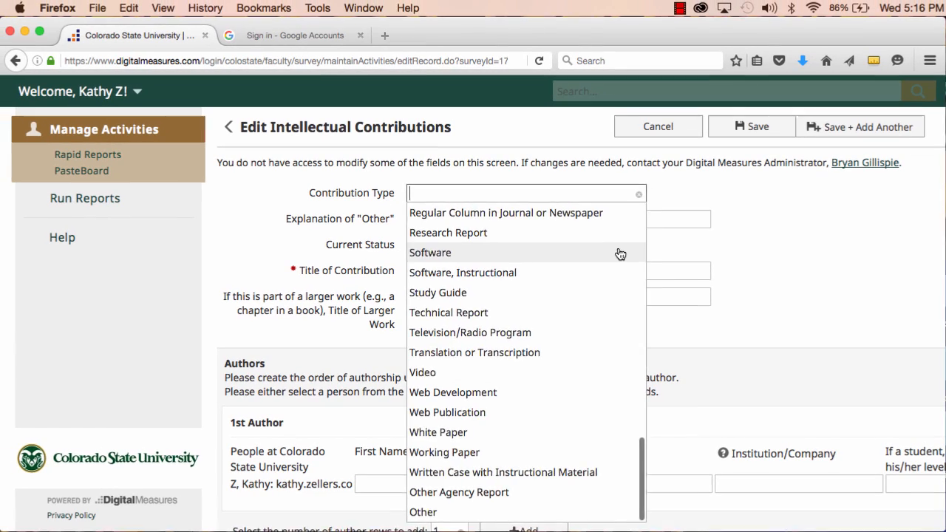
pyautogui.click(768, 176)
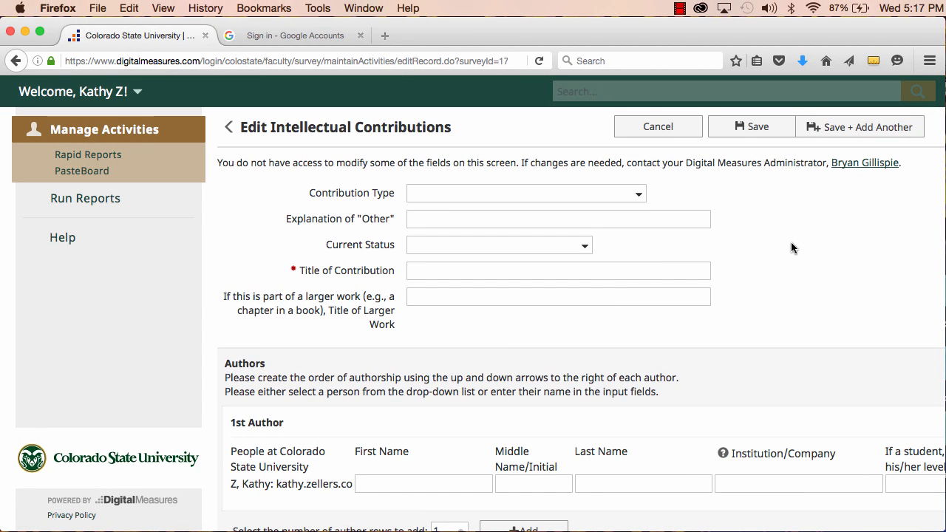
pyautogui.scroll(-5, 791, 244)
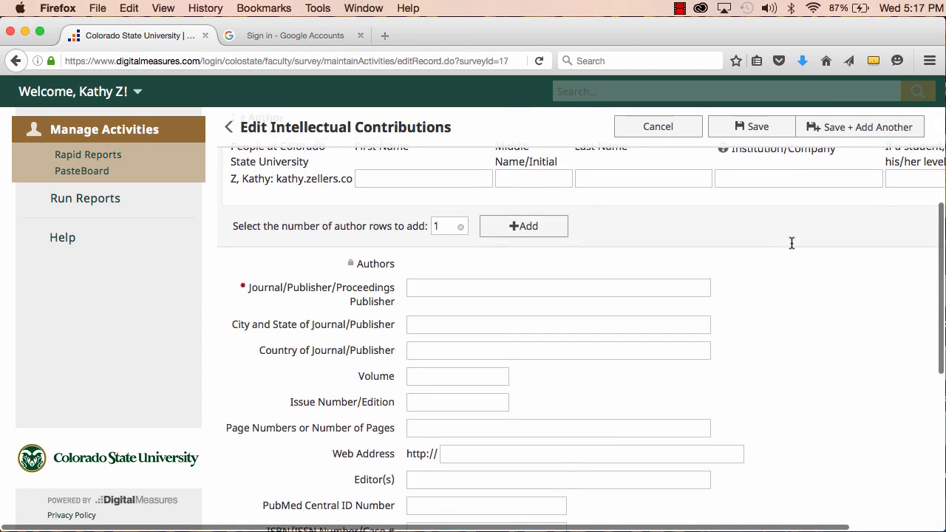
pyautogui.scroll(-5, 792, 243)
pyautogui.scroll(3, 791, 242)
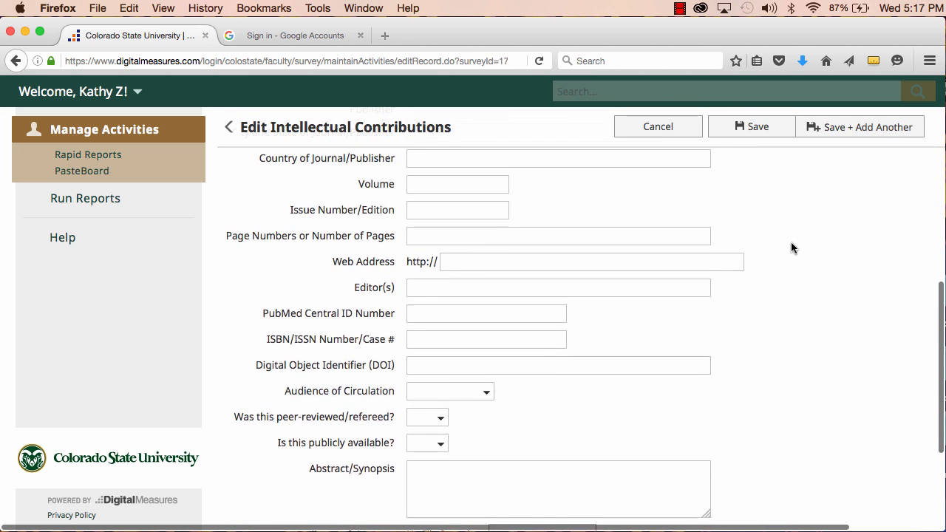
pyautogui.scroll(7, 791, 242)
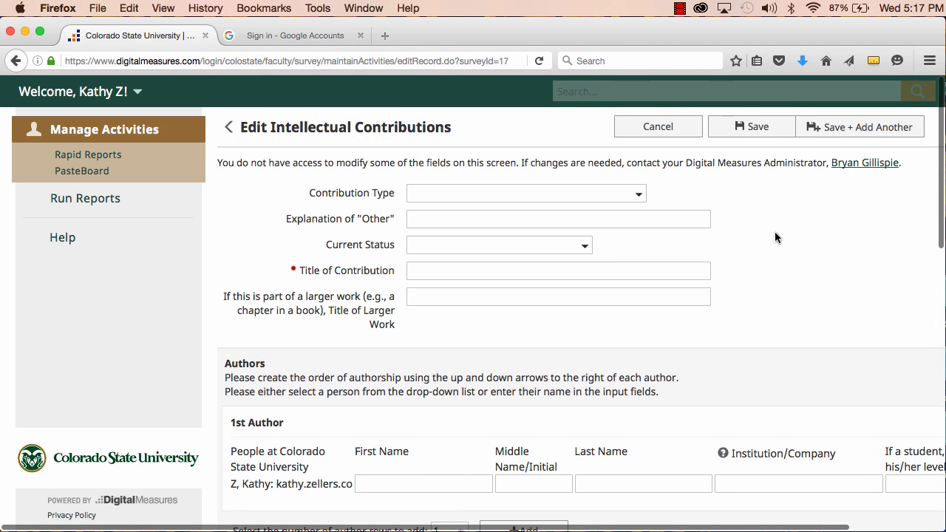
# Cancel the blank intellectual contribution entry and open the page for importing citation items instead.
pyautogui.click(651, 133)
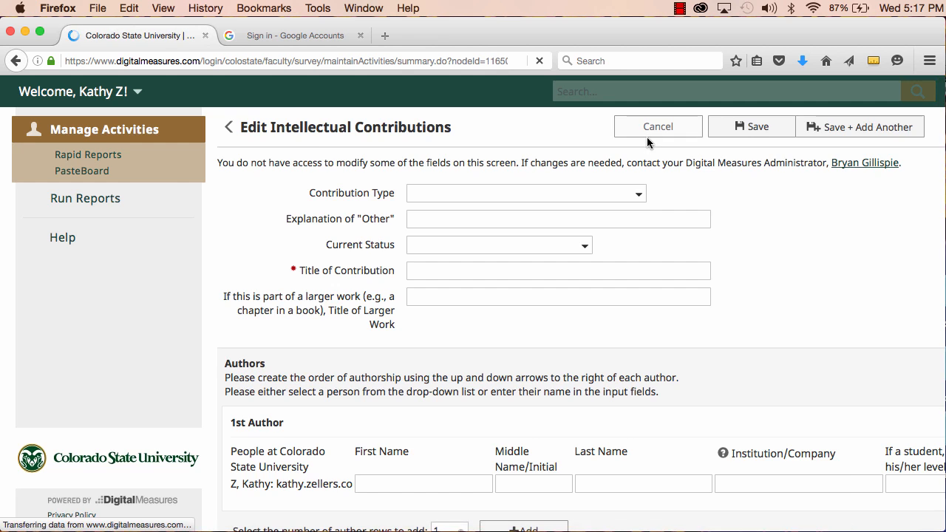
pyautogui.click(634, 126)
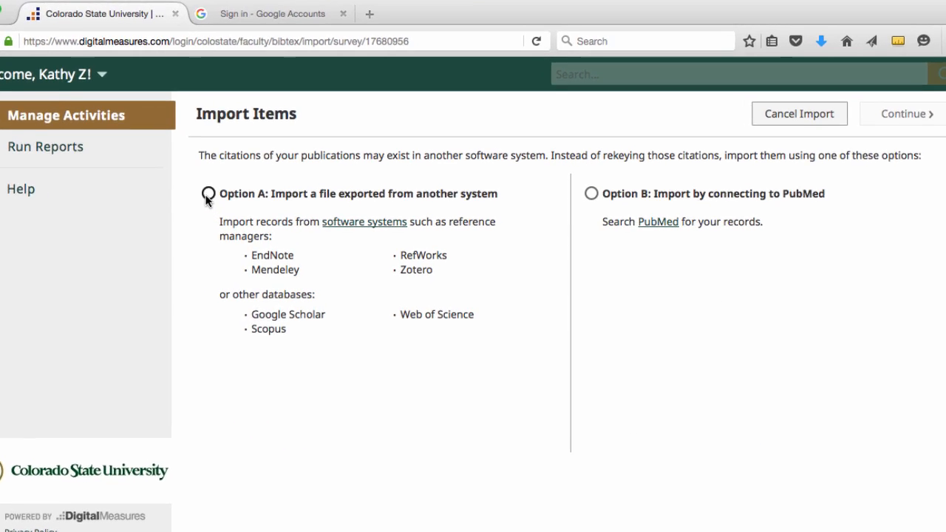
pyautogui.click(236, 202)
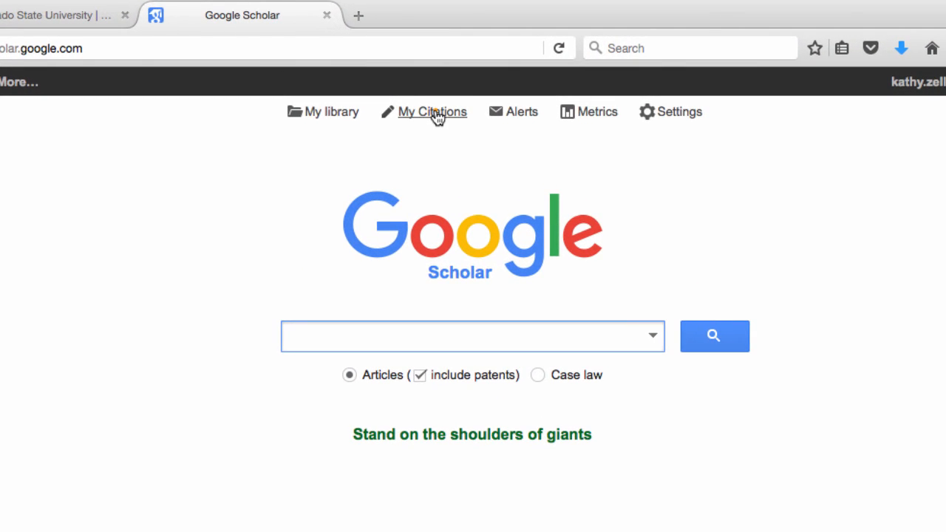
# In Google Scholar's My Citations, select only Ancient Greece-The Iliad & The Odyssey, CCS Library Orientation, Ancient Culture-Presentation and the Reading hypermedia article.
pyautogui.click(437, 117)
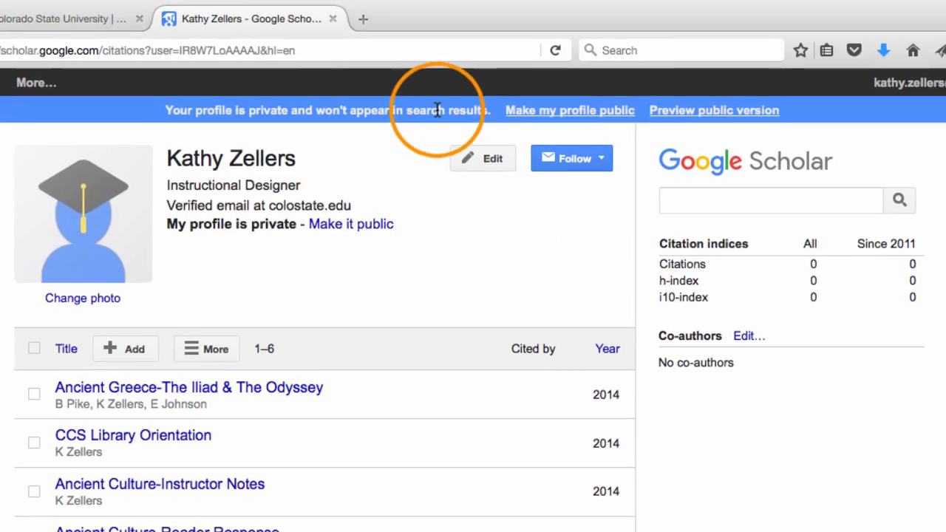
pyautogui.scroll(-2, 49, 379)
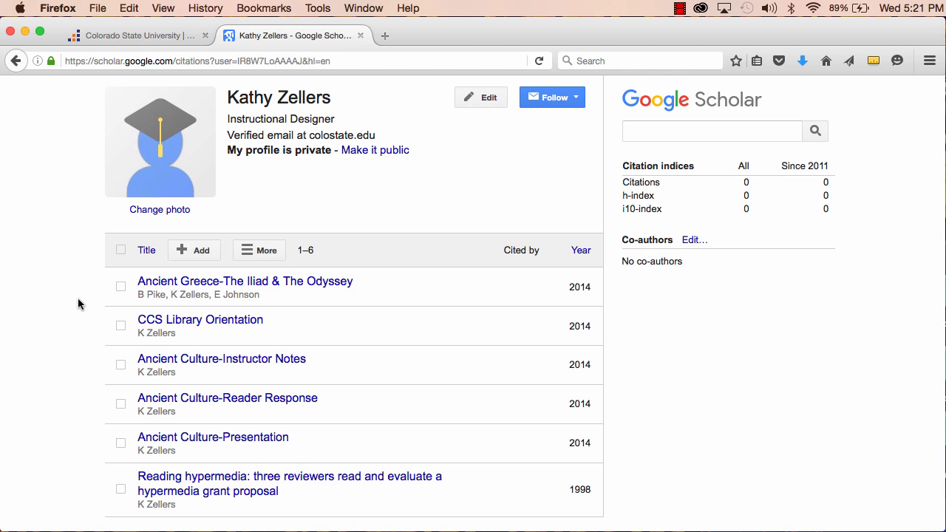
pyautogui.click(121, 251)
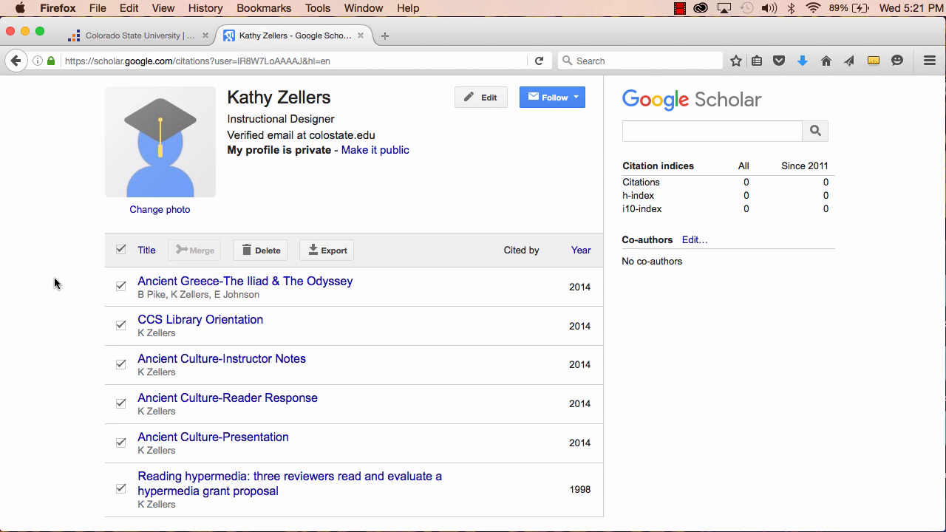
pyautogui.click(120, 250)
pyautogui.click(120, 286)
pyautogui.click(120, 326)
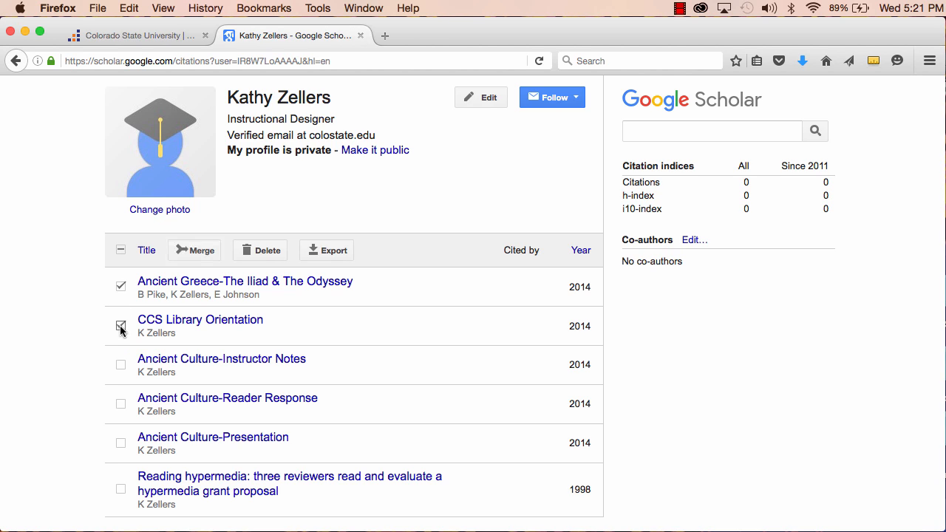
pyautogui.click(120, 443)
pyautogui.click(121, 489)
# Export the selected citations in BibTeX format and save the file citations.bib to the computer.
pyautogui.click(336, 251)
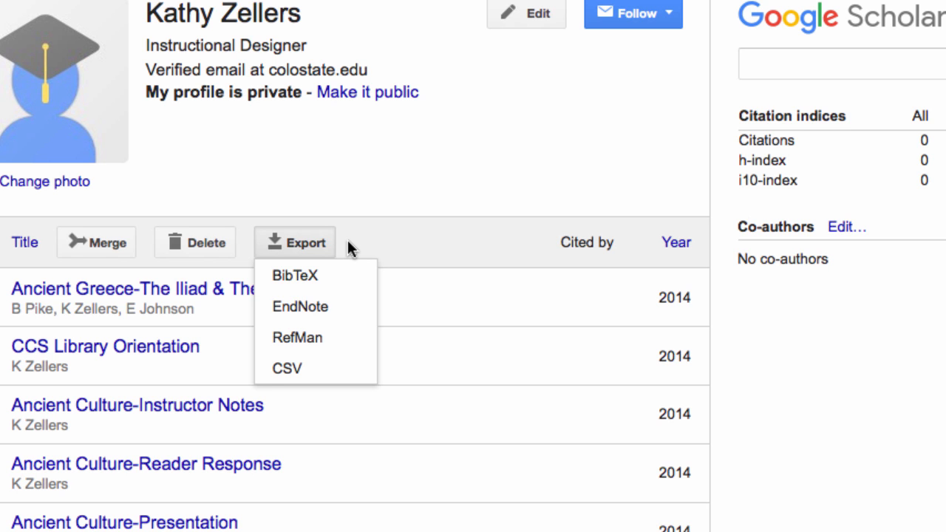
pyautogui.click(345, 277)
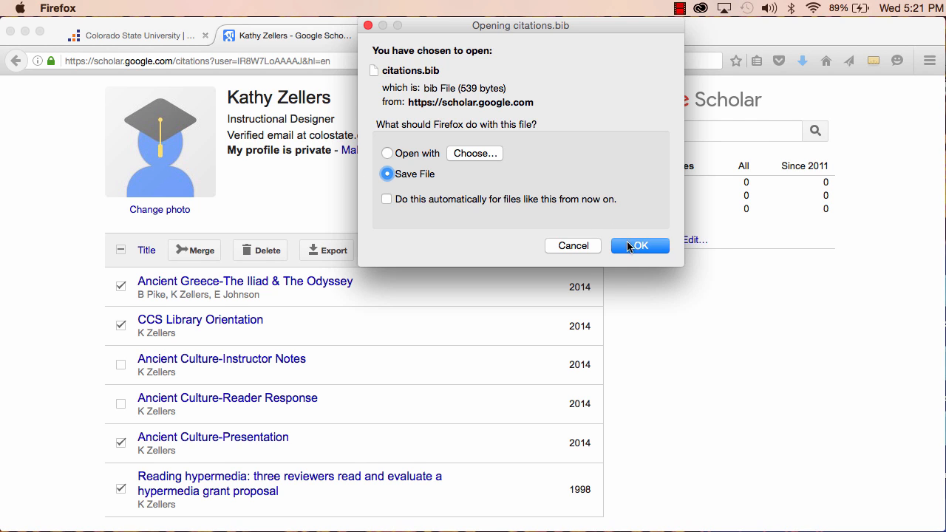
pyautogui.click(628, 247)
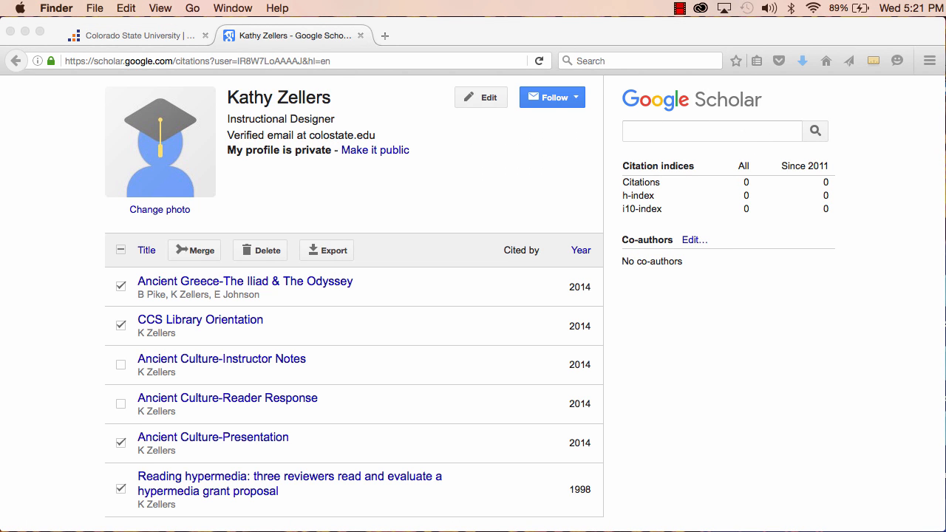
# Check the Downloads folder in Finder for the exported citations.bib file and close the window.
pyautogui.doubleClick(943, 62)
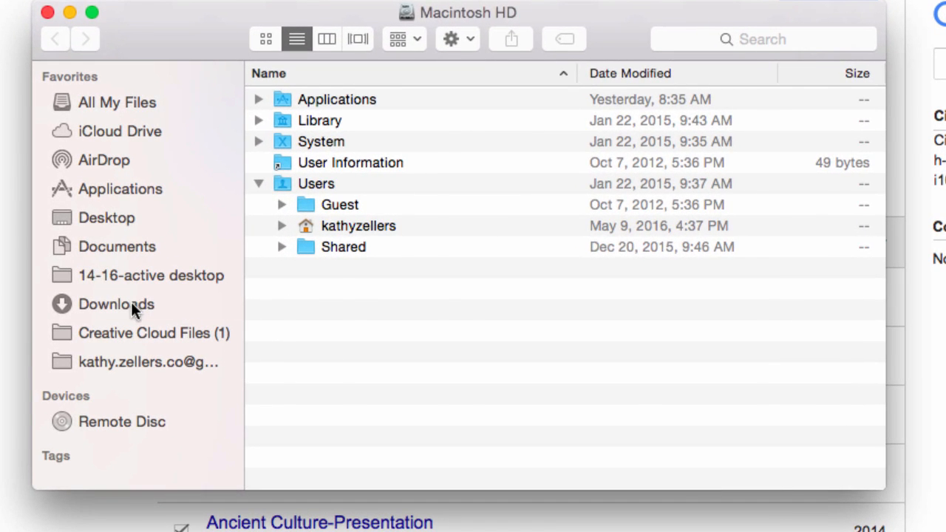
pyautogui.click(131, 303)
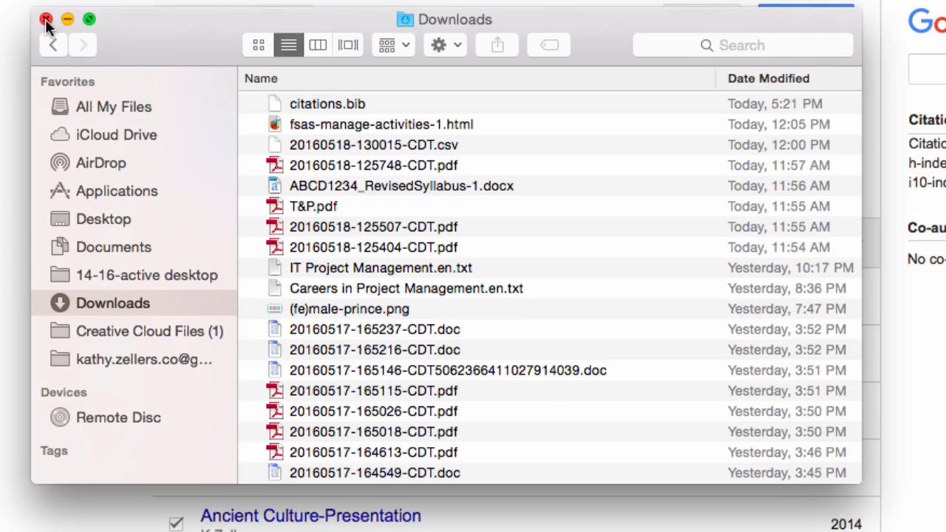
pyautogui.click(47, 13)
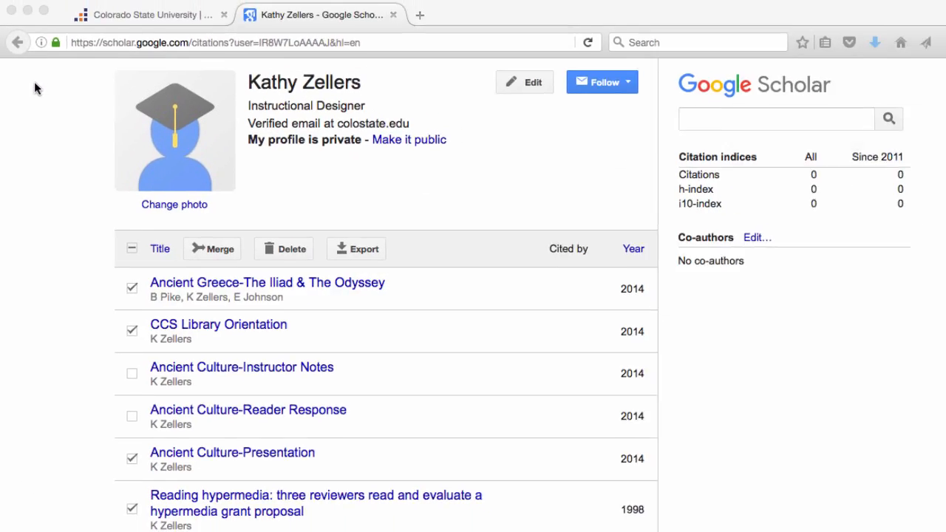
# Back in Digital Measures, choose Option A for importing an exported file and select citations.bib from Downloads for upload.
pyautogui.click(151, 14)
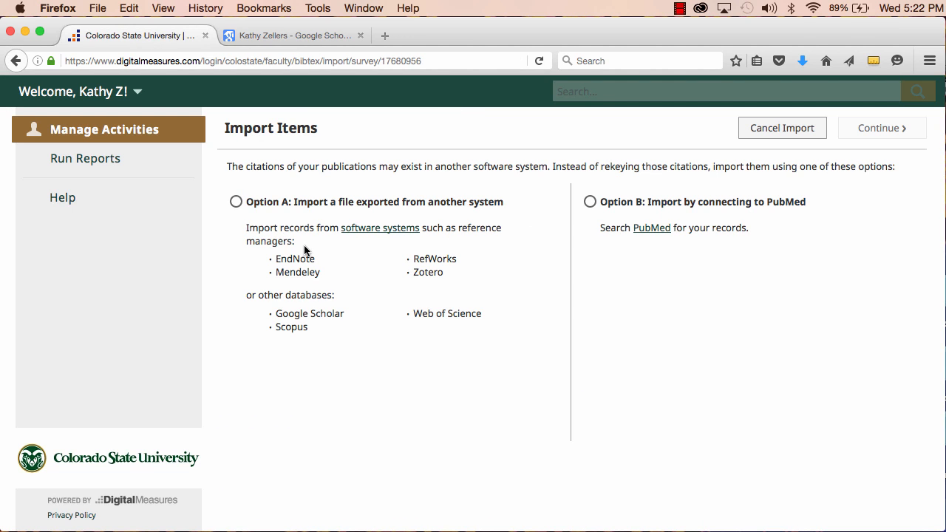
pyautogui.click(236, 201)
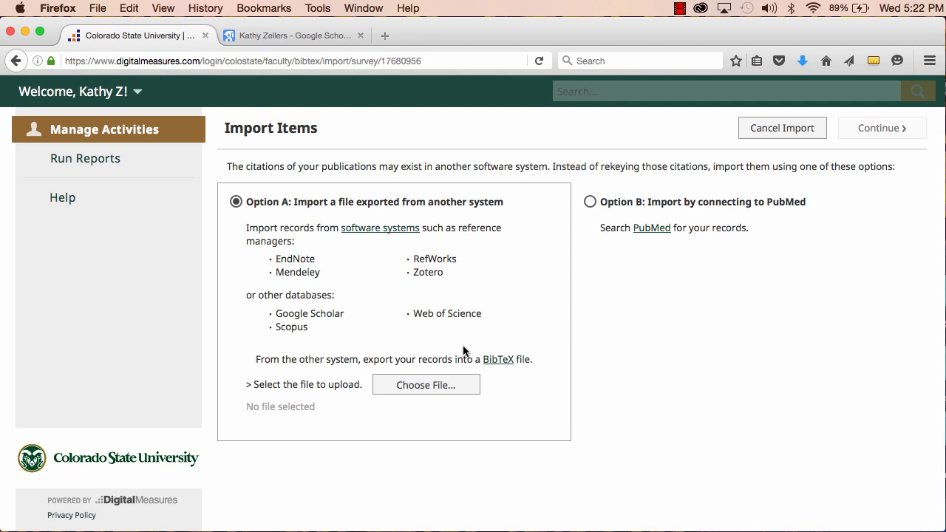
pyautogui.click(436, 384)
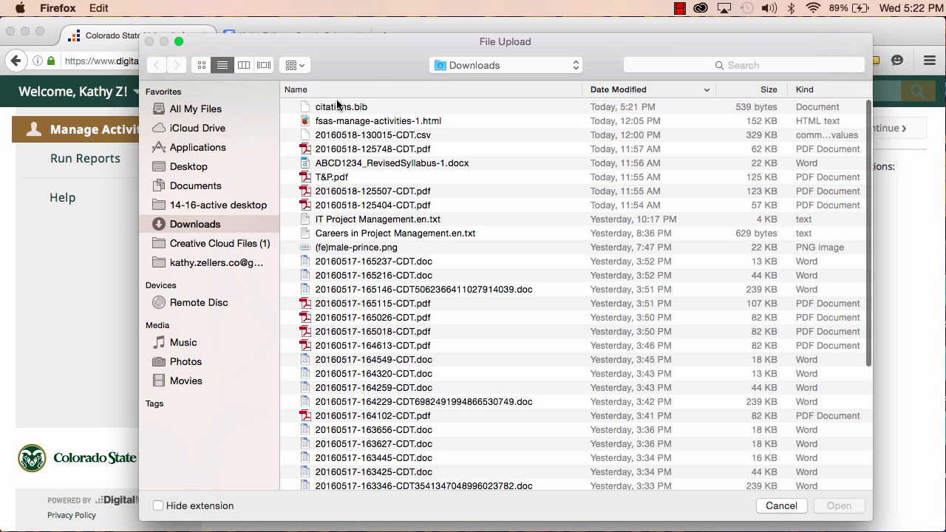
pyautogui.doubleClick(338, 106)
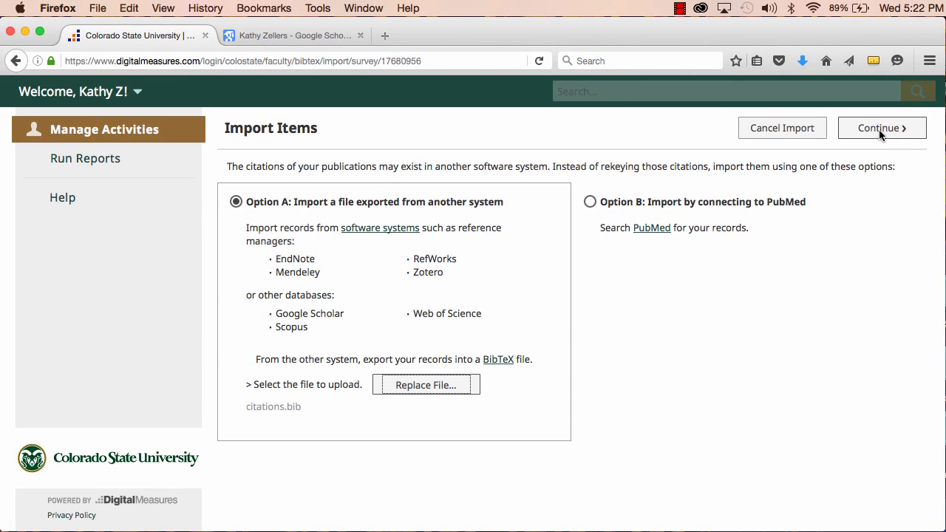
# Proceed to the duplicate check, skip the potential duplicate Reading hypermedia record and continue to collaborator matching.
pyautogui.click(879, 130)
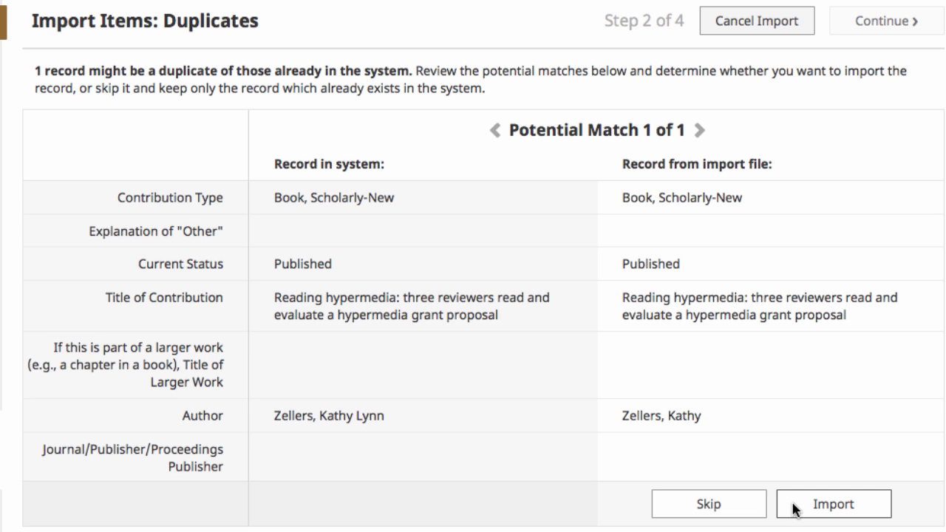
pyautogui.click(736, 507)
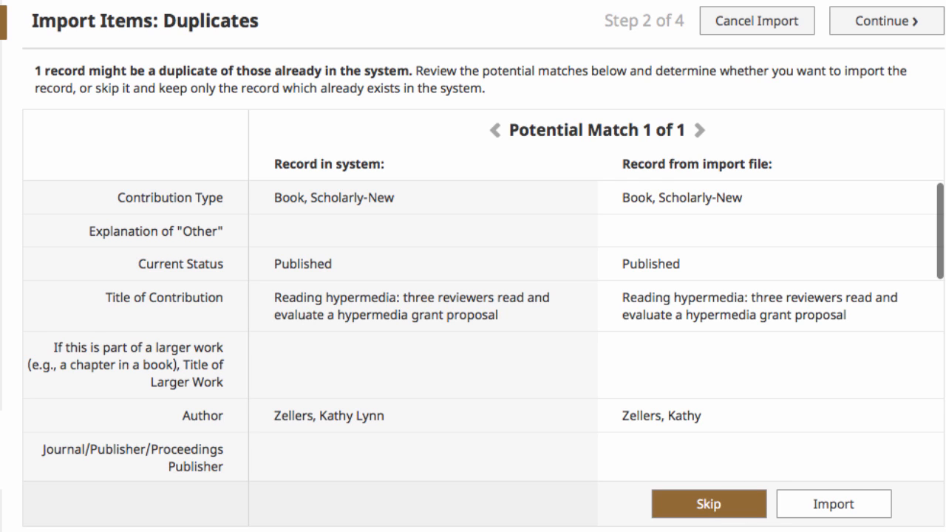
pyautogui.click(893, 24)
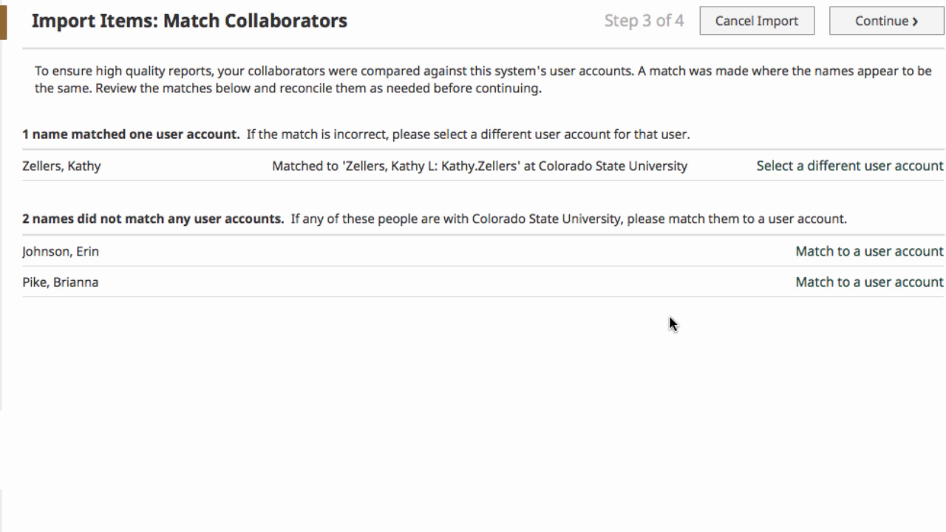
# Look through the user accounts offered for the first unmatched collaborator and close the list without choosing one.
pyautogui.click(828, 253)
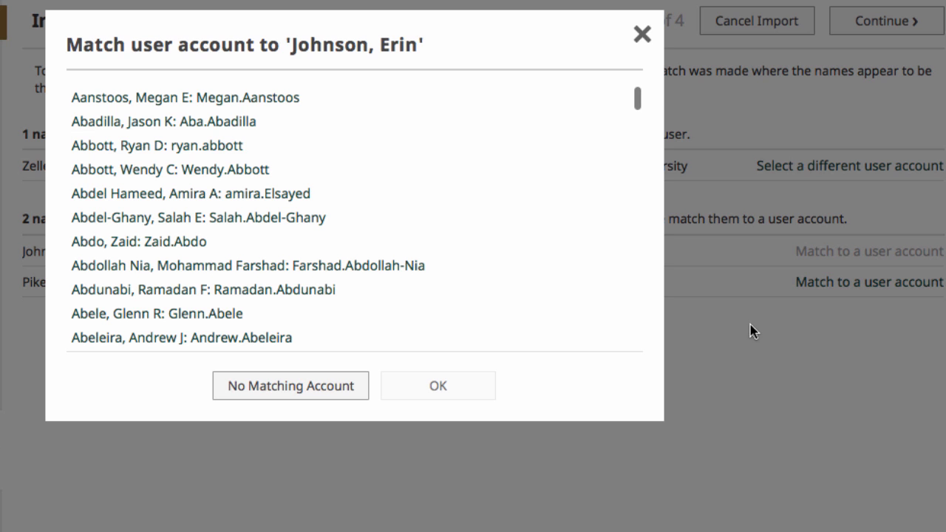
pyautogui.scroll(-5, 484, 194)
pyautogui.scroll(2, 484, 193)
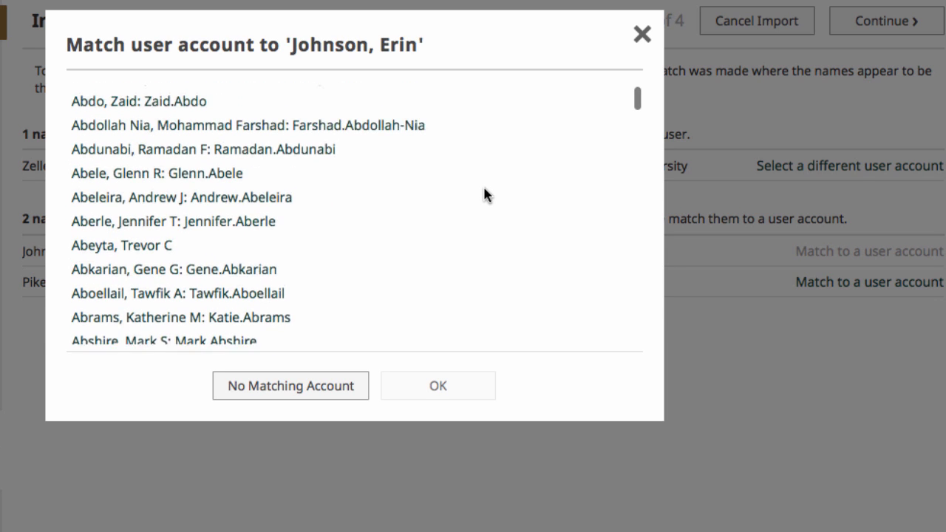
pyautogui.click(639, 35)
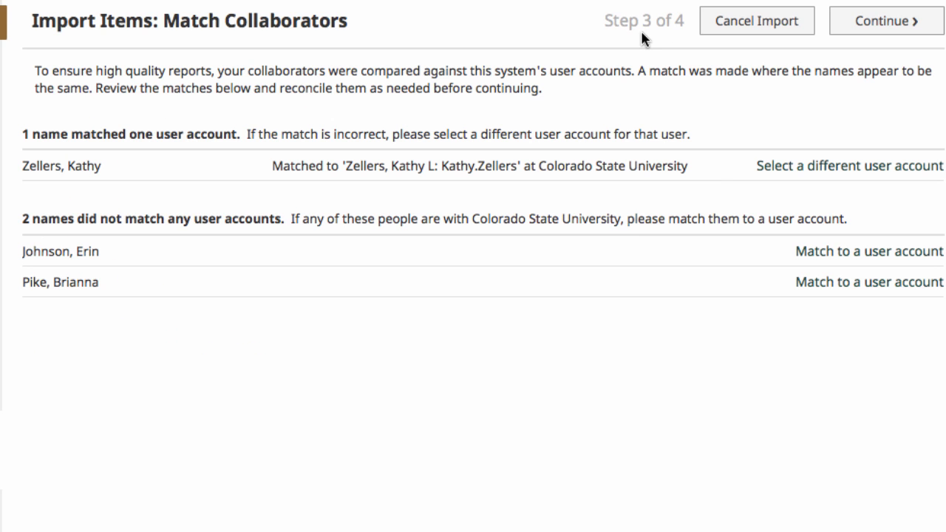
# Continue to Review and Finish with the collaborators left unmatched, and review each record awaiting import through the last one.
pyautogui.click(870, 28)
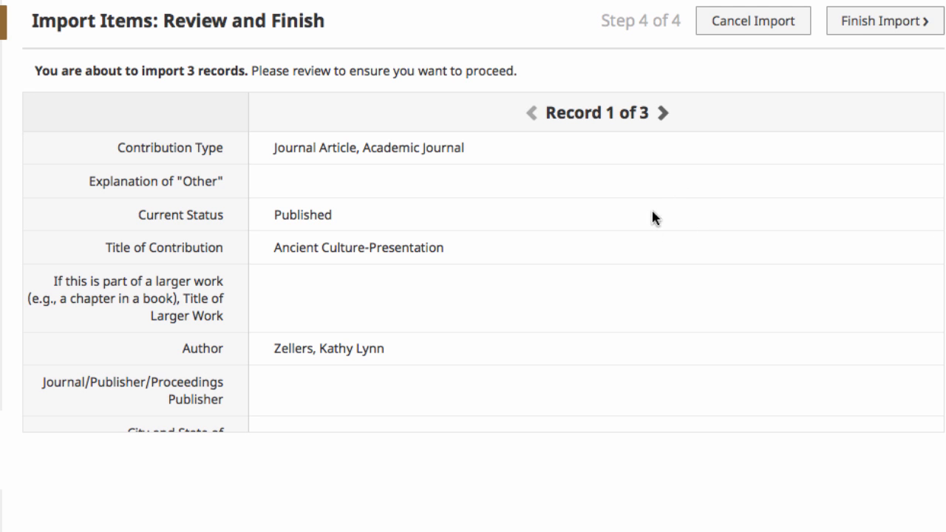
pyautogui.scroll(-10, 647, 252)
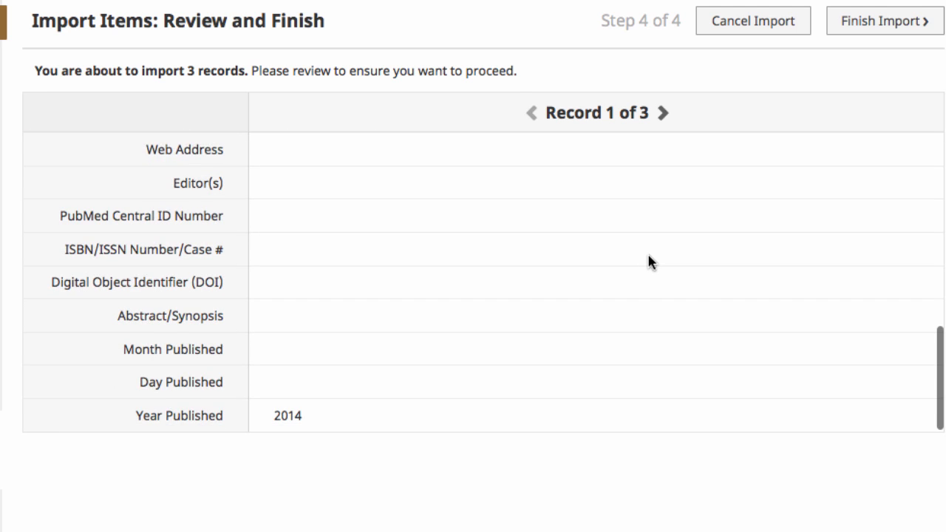
pyautogui.scroll(10, 648, 252)
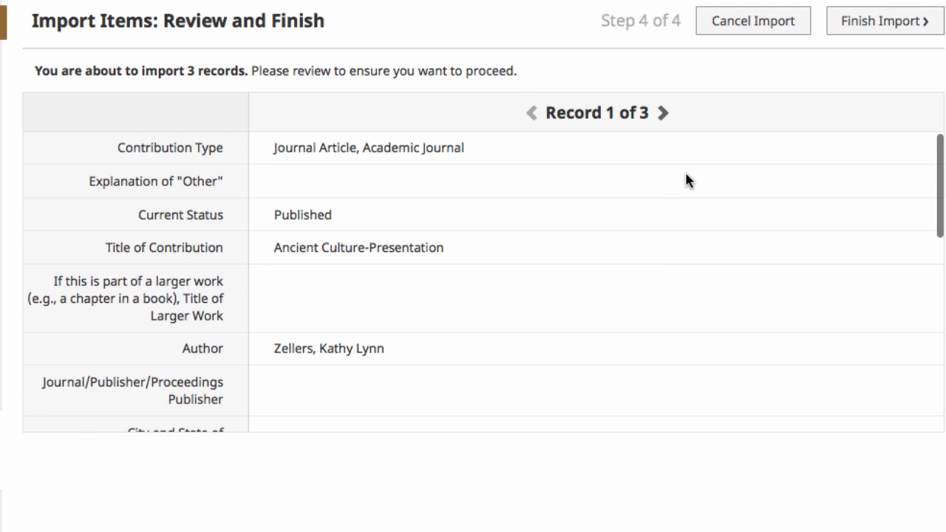
pyautogui.click(664, 115)
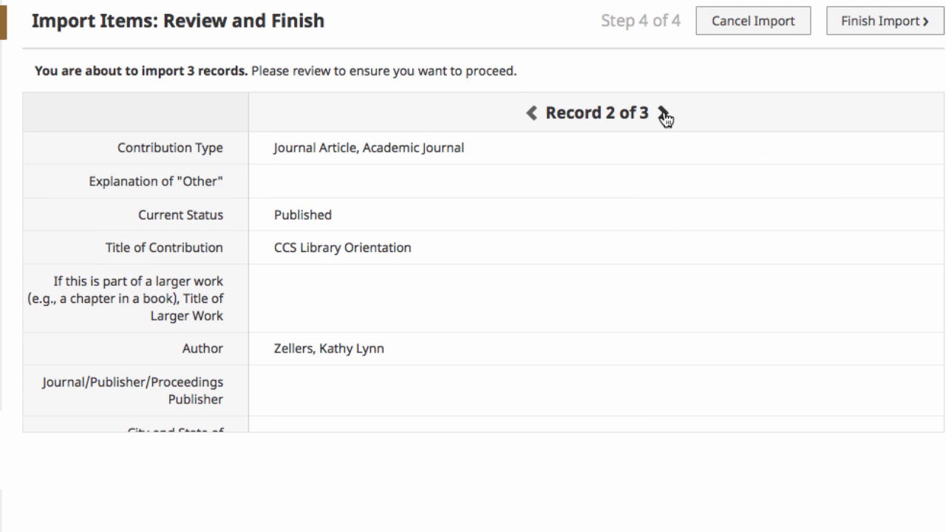
pyautogui.click(663, 114)
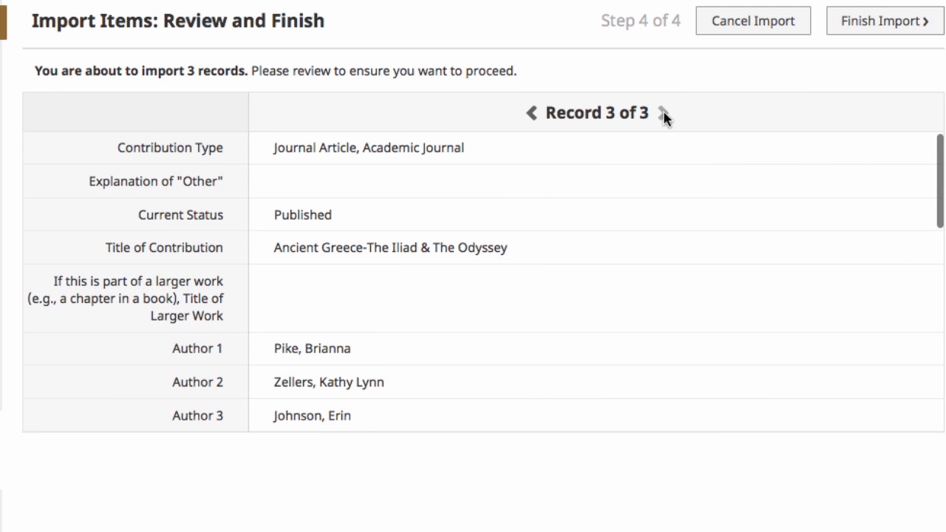
# Check the remaining fields of the last record, finish importing the records into Intellectual Contributions and acknowledge the confirmation.
pyautogui.scroll(-10, 709, 262)
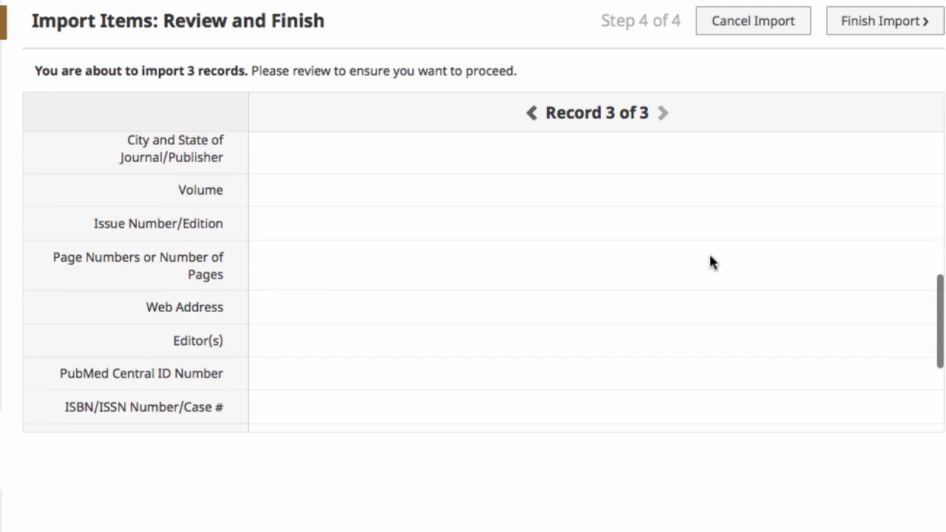
pyautogui.scroll(10, 711, 262)
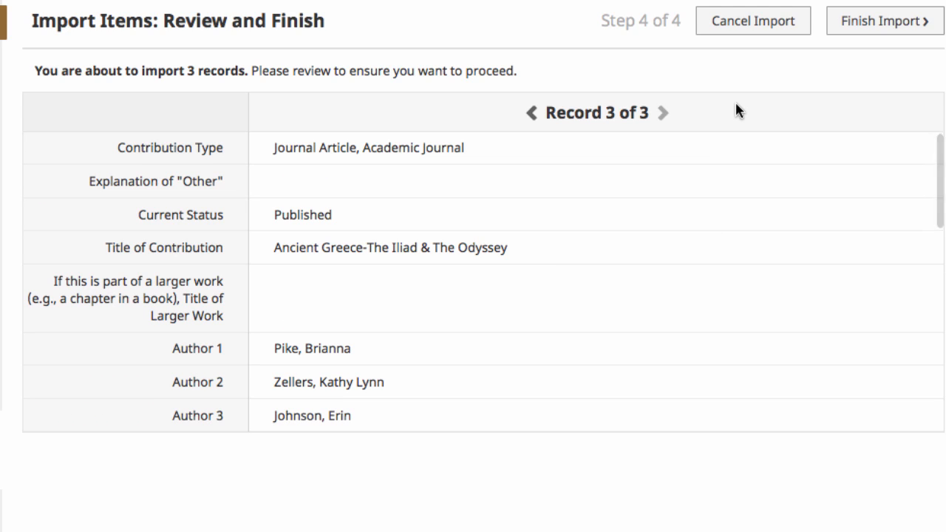
pyautogui.click(883, 22)
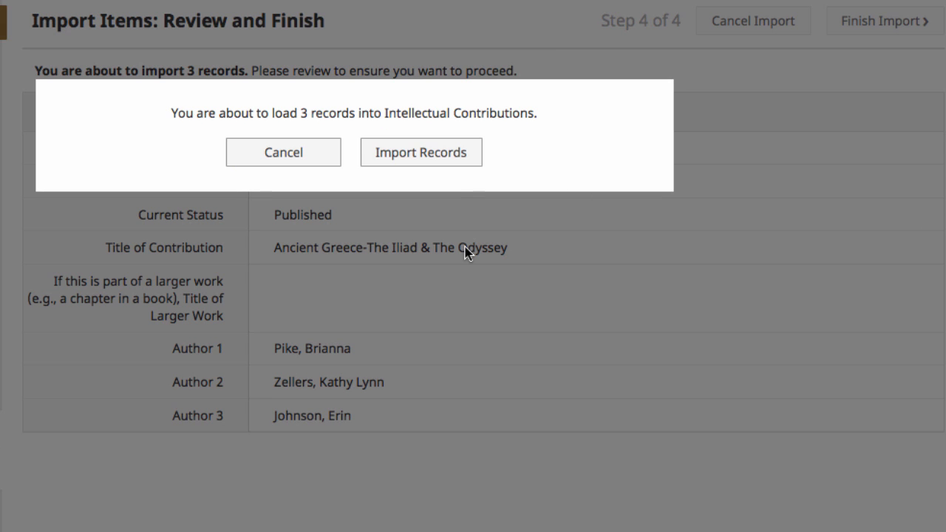
pyautogui.click(439, 158)
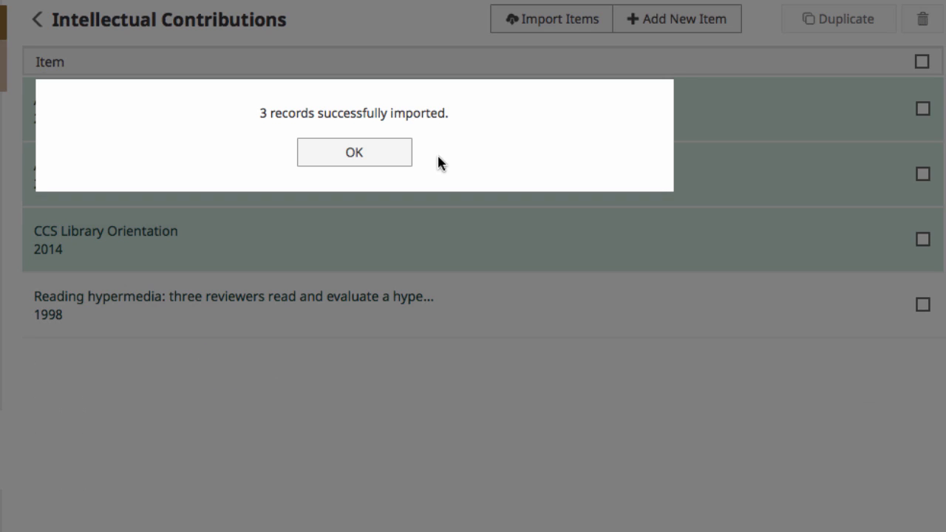
pyautogui.click(377, 154)
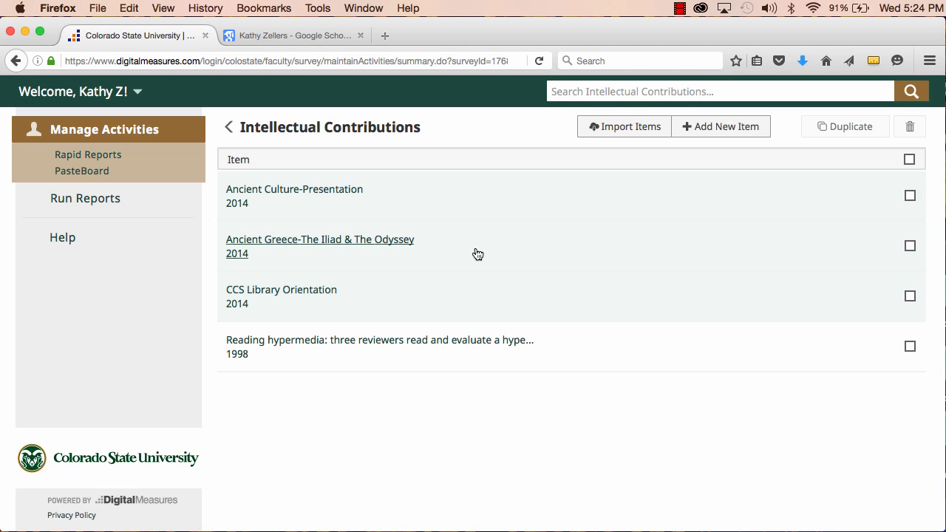
# Open the imported Ancient Culture-Presentation record and look through its fields.
pyautogui.click(351, 194)
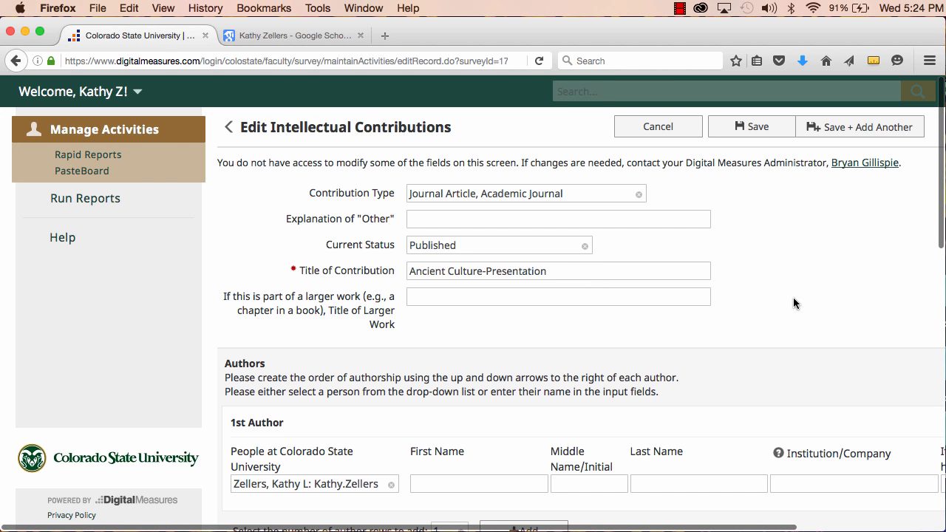
pyautogui.scroll(-15, 794, 303)
pyautogui.scroll(15, 778, 344)
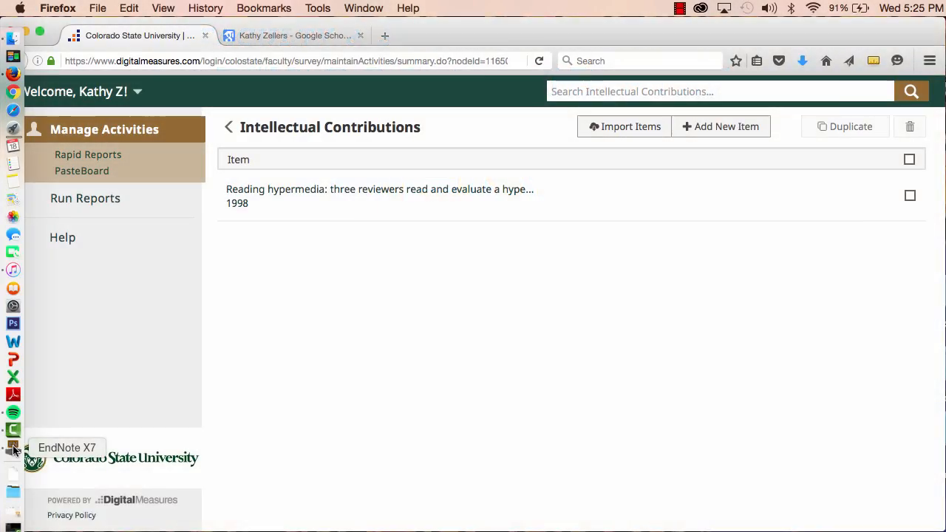
# Switch to EndNote X7, select the My References group and mark the BibTeX Export output style as a favorite in the style manager.
pyautogui.click(14, 449)
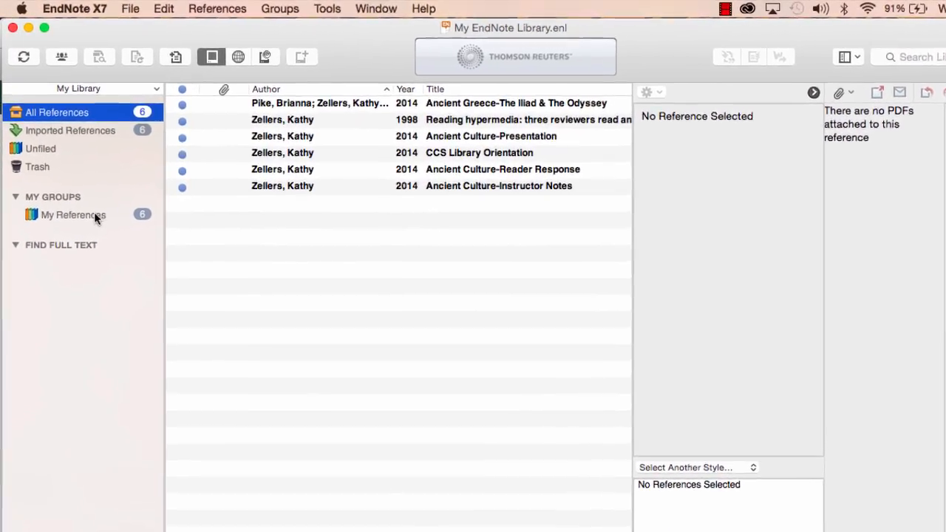
pyautogui.click(85, 202)
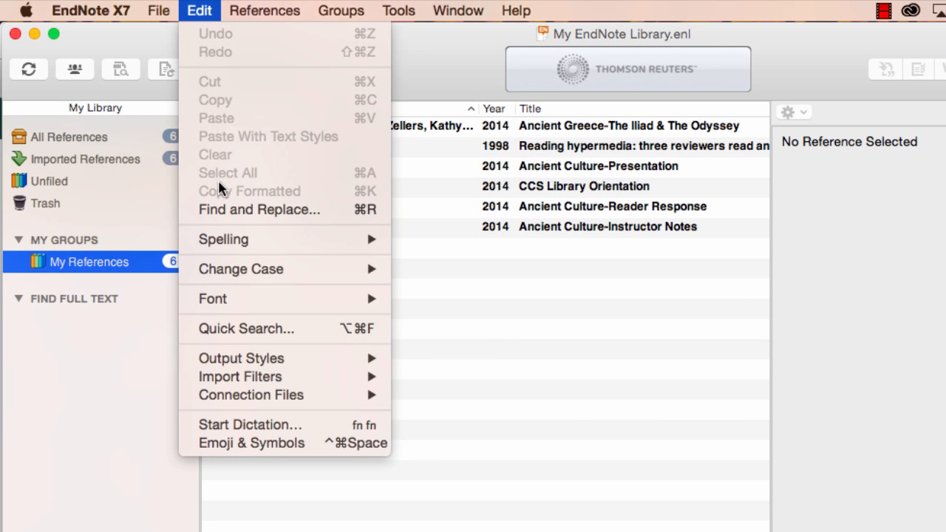
pyautogui.moveTo(228, 362)
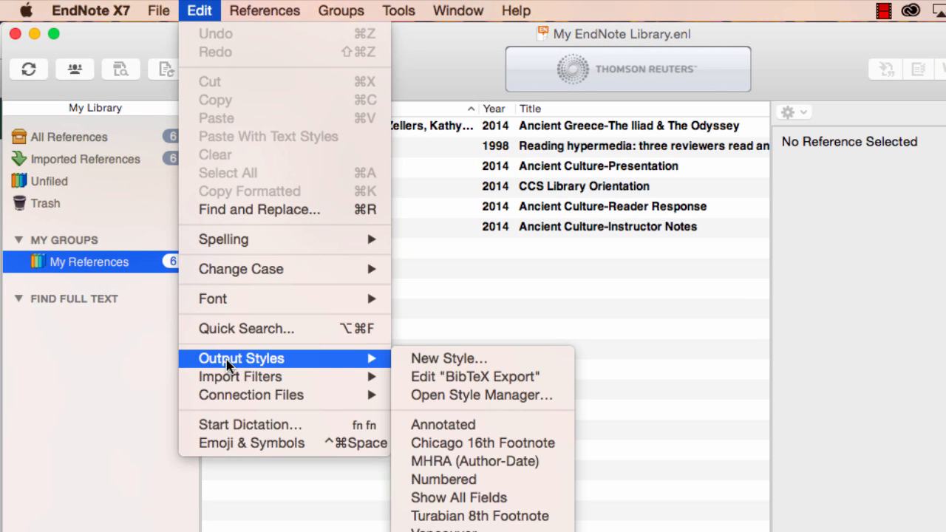
pyautogui.click(439, 398)
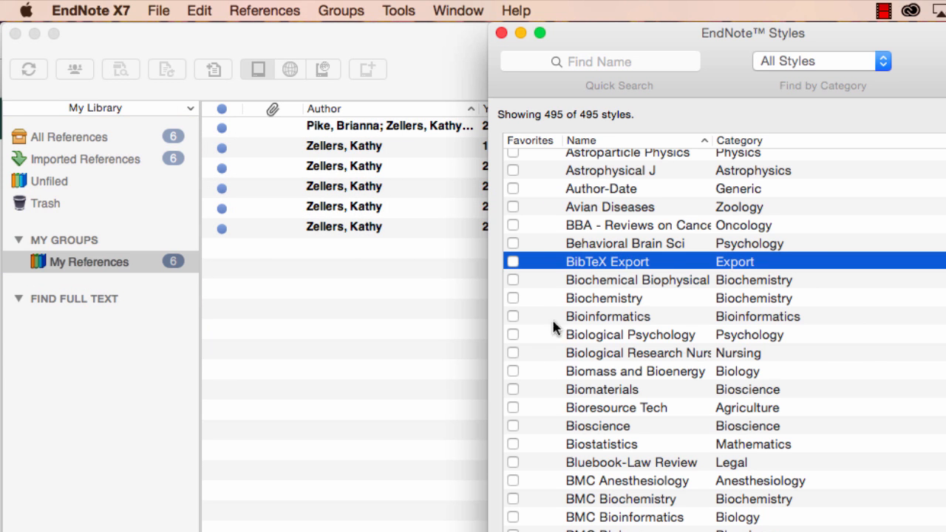
pyautogui.click(512, 263)
pyautogui.click(501, 33)
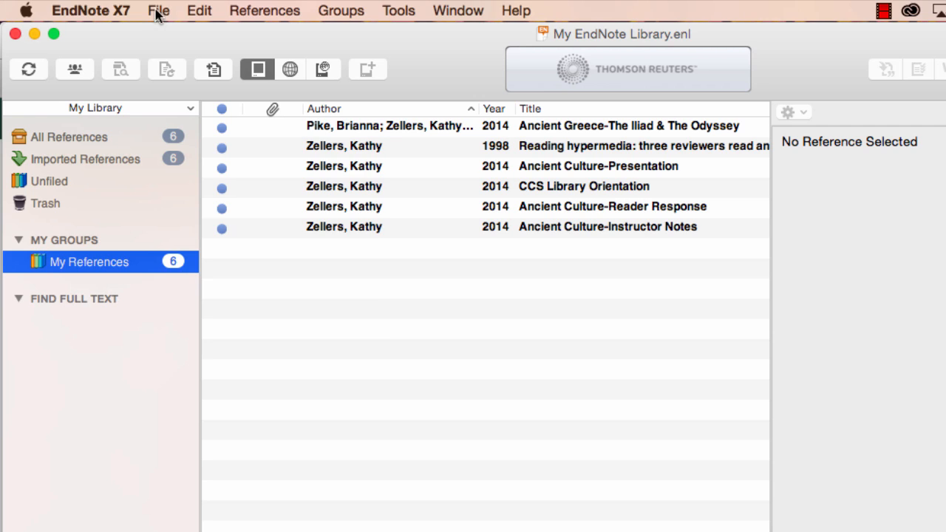
# Export the My References group to the Desktop as a Text Only file named endNoteCitations, using the BibTeX Export output style.
pyautogui.click(158, 11)
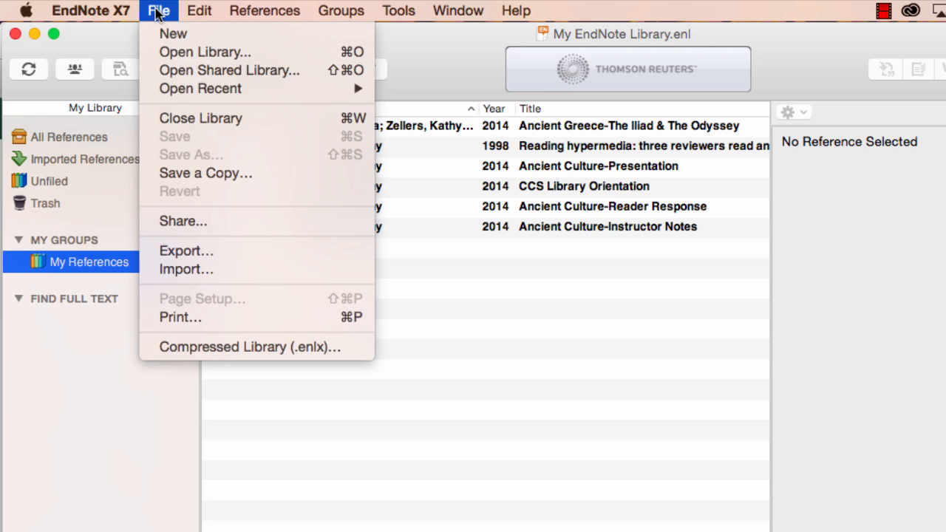
pyautogui.click(186, 250)
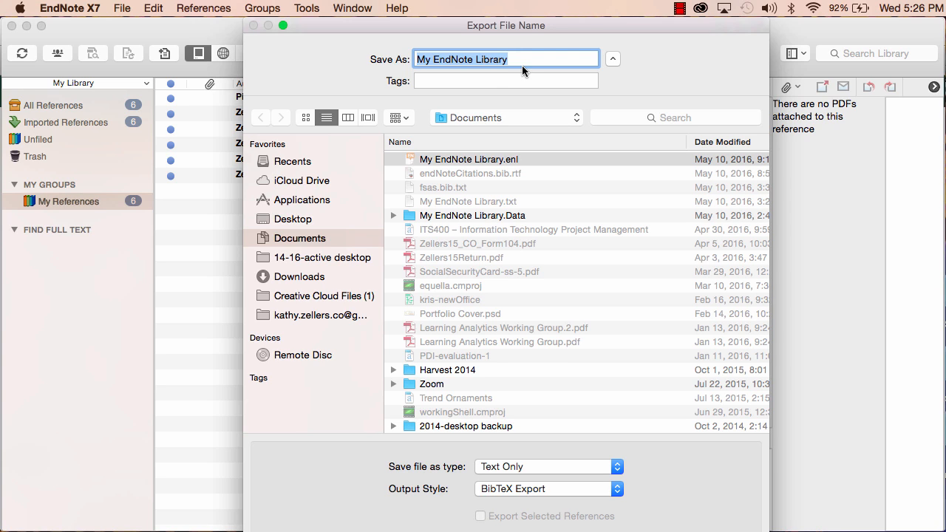
pyautogui.write('endNot')
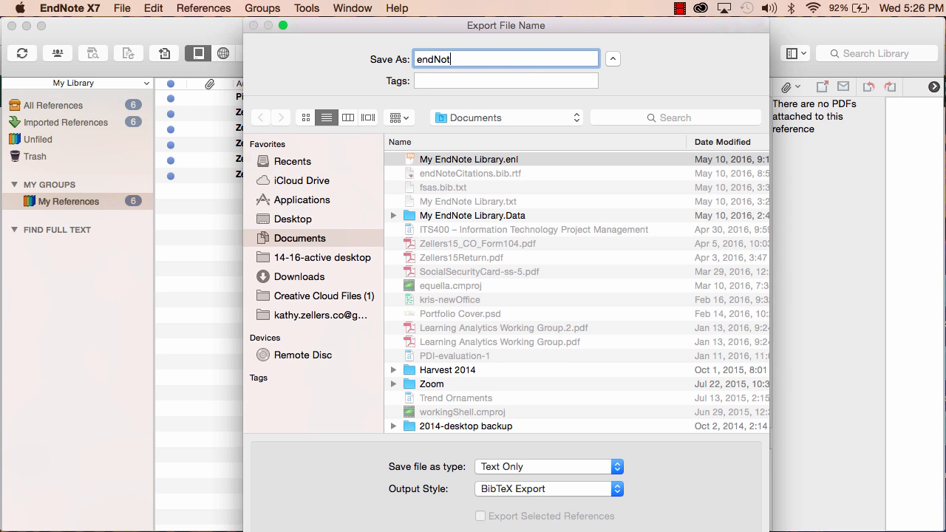
pyautogui.write('eCitations')
pyautogui.click(293, 219)
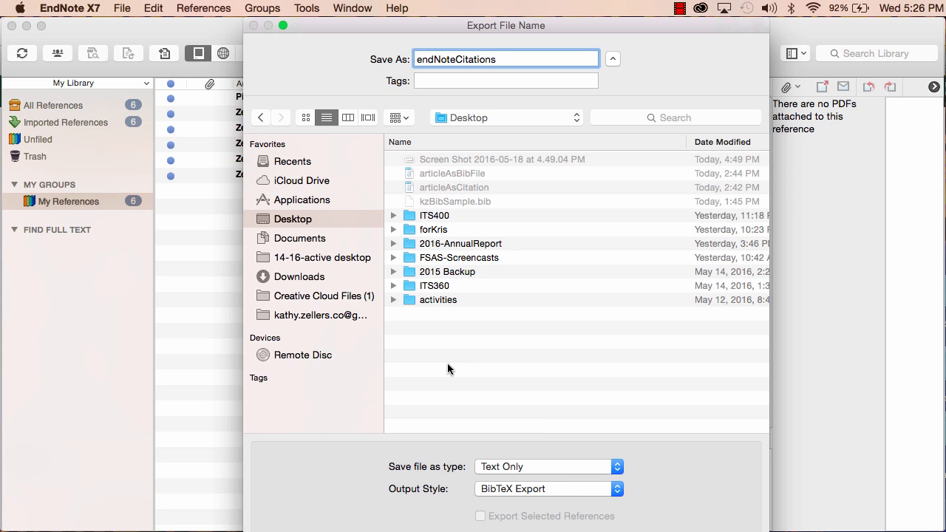
pyautogui.click(574, 488)
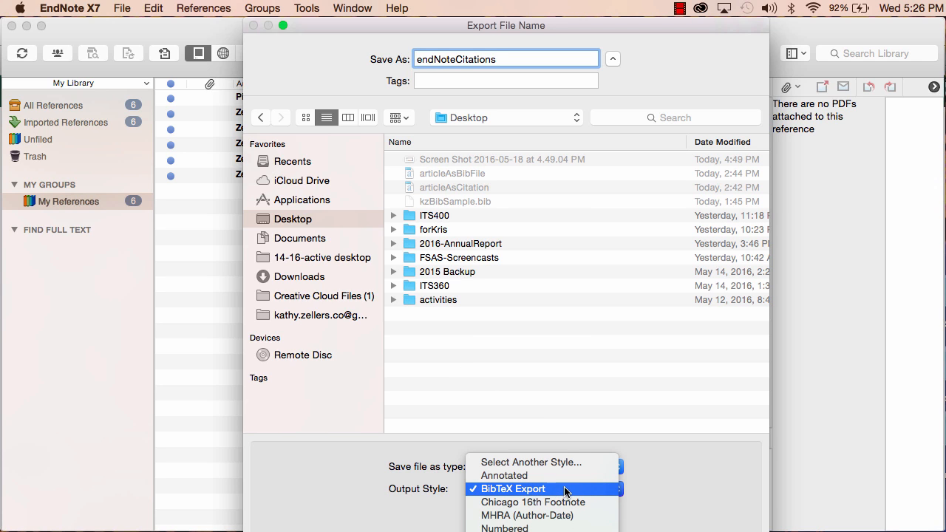
pyautogui.click(564, 490)
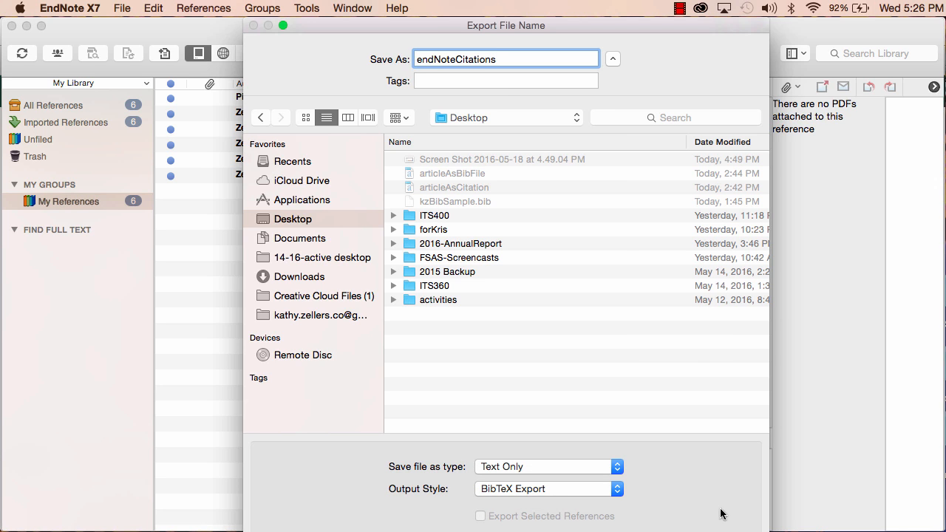
pyautogui.press('Return')
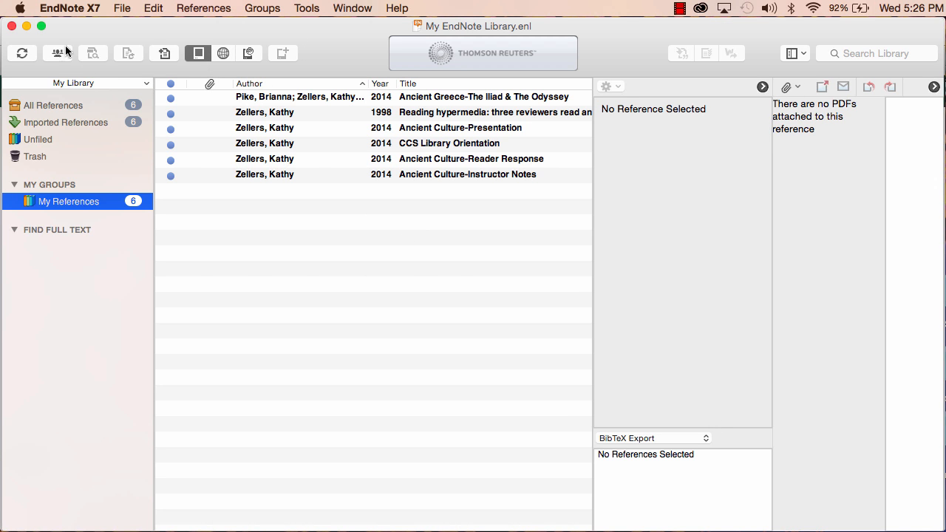
# Back in Digital Measures, start an item import with Option A and select endNoteCitations.txt from the Desktop for upload.
pyautogui.click(27, 27)
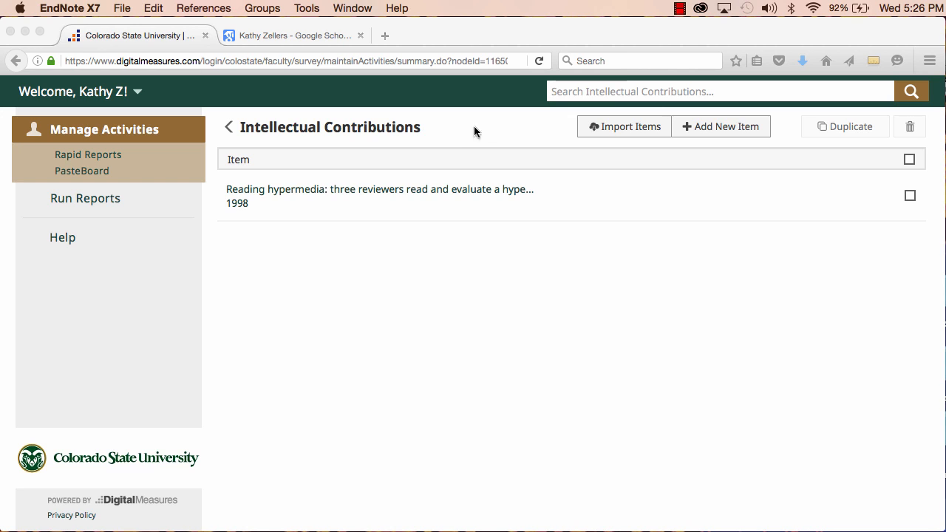
pyautogui.click(632, 127)
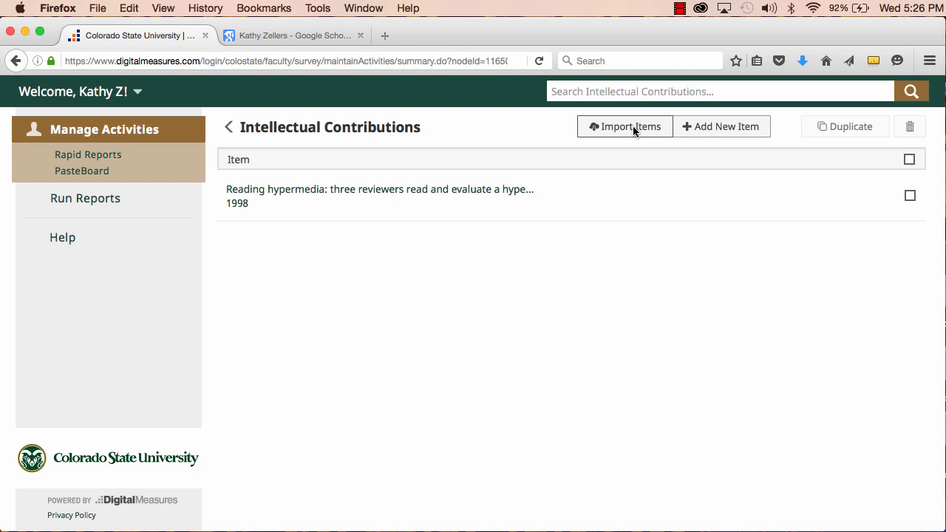
pyautogui.click(632, 127)
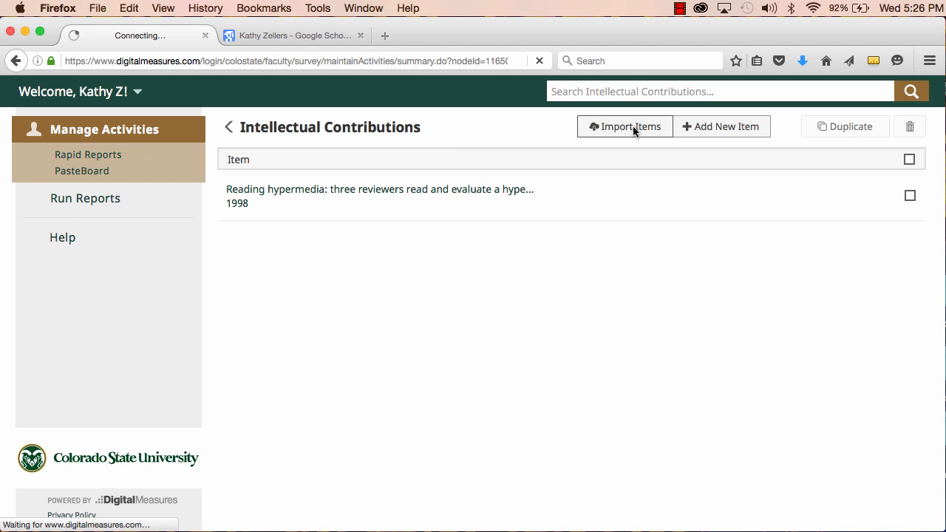
pyautogui.click(235, 202)
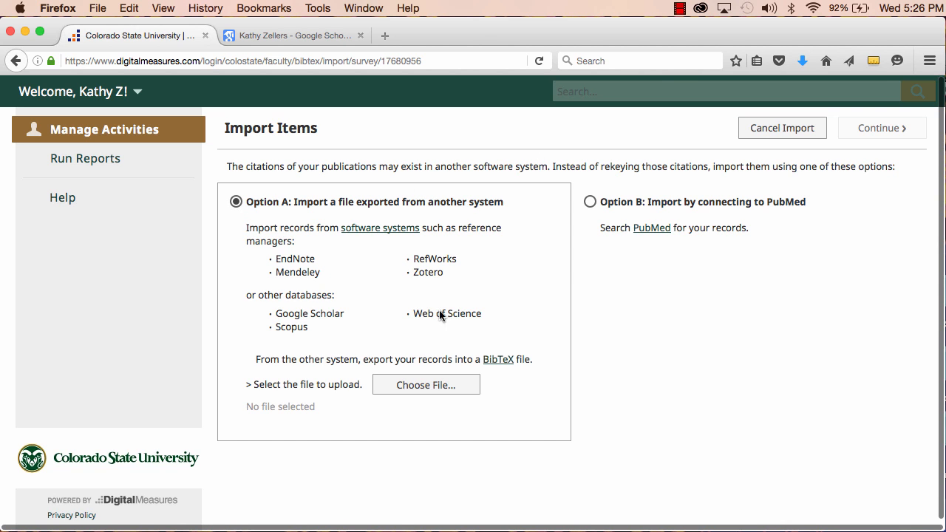
pyautogui.click(441, 384)
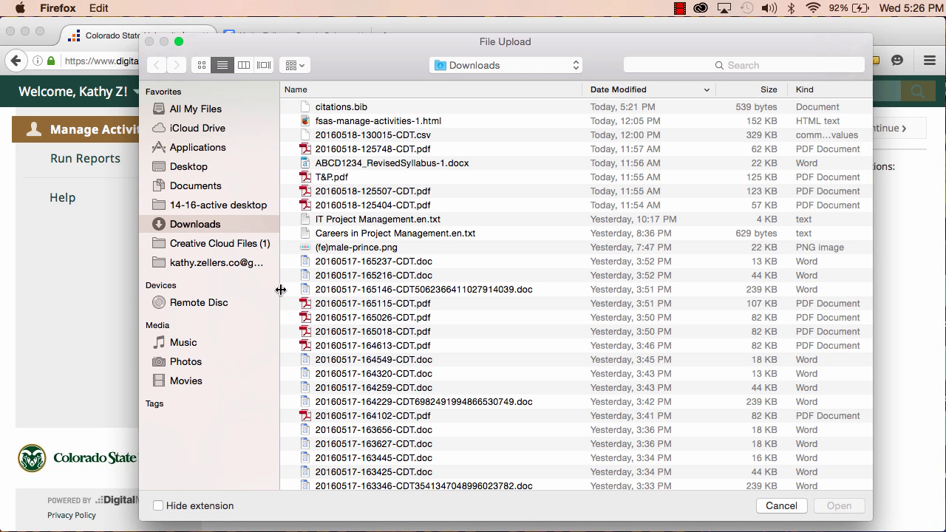
pyautogui.click(190, 167)
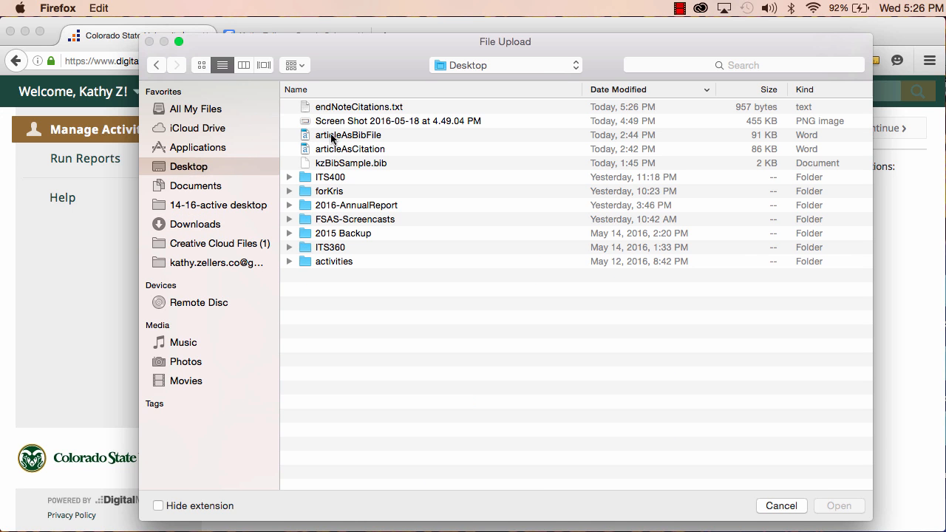
pyautogui.click(364, 111)
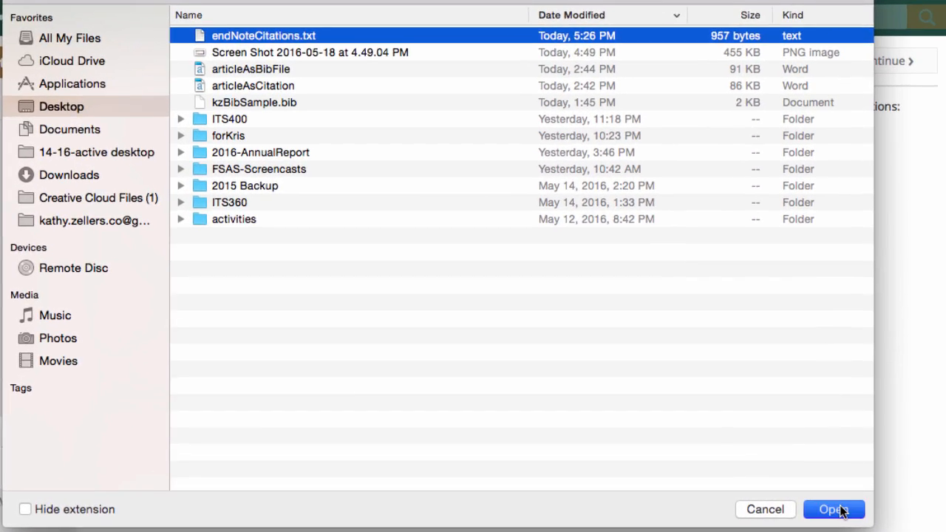
pyautogui.click(840, 509)
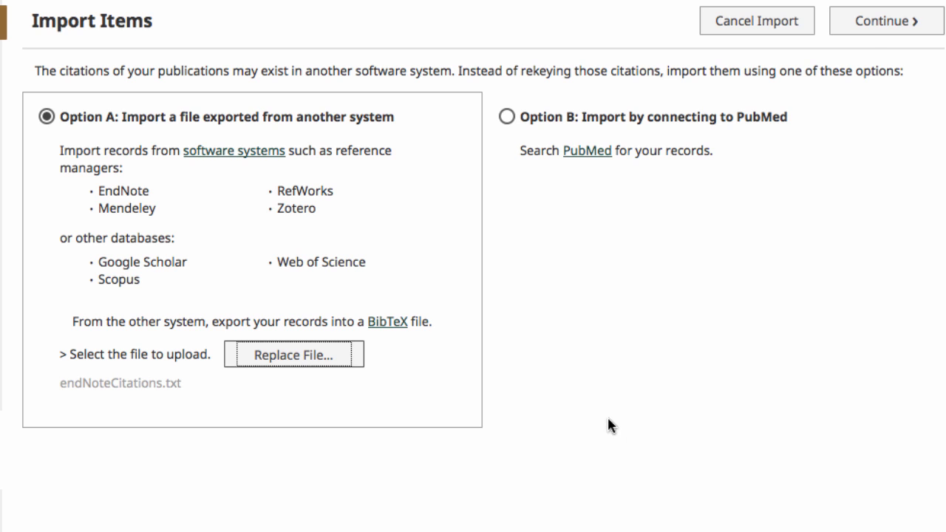
# Skip the potential duplicate Reading hypermedia record and continue past collaborator matching to Review and Finish, leaving the unmatched names as they are.
pyautogui.click(872, 23)
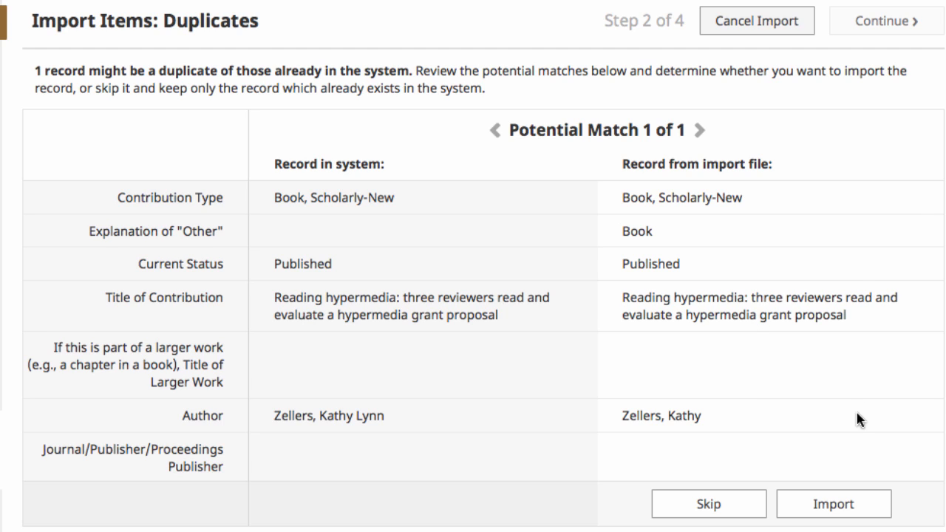
pyautogui.click(709, 503)
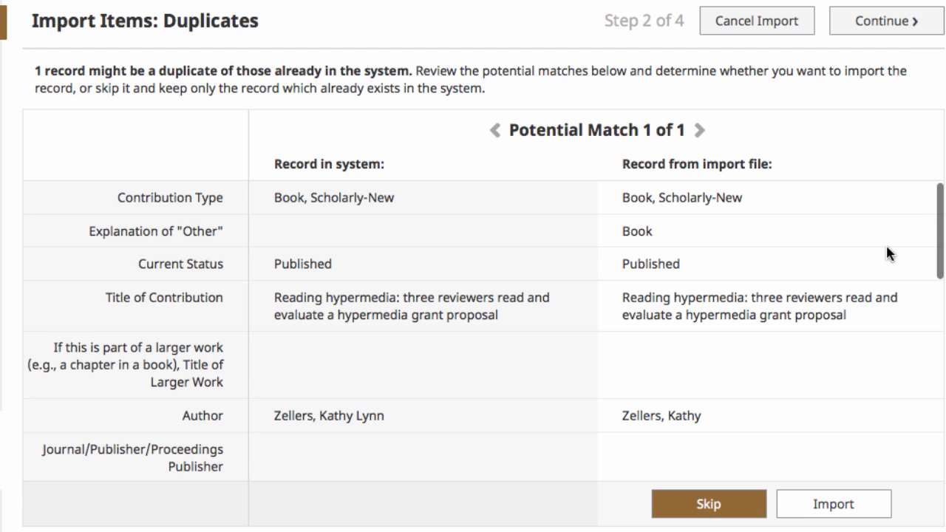
pyautogui.click(896, 24)
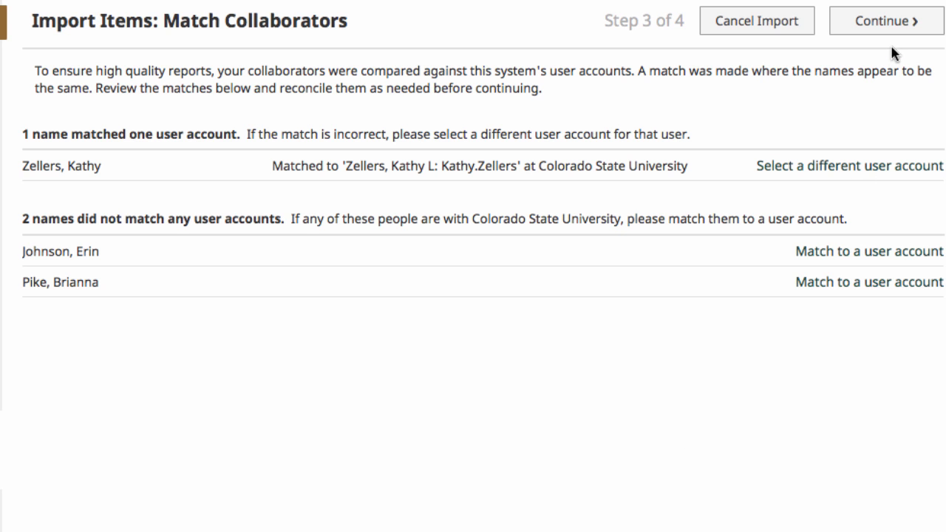
pyautogui.click(889, 21)
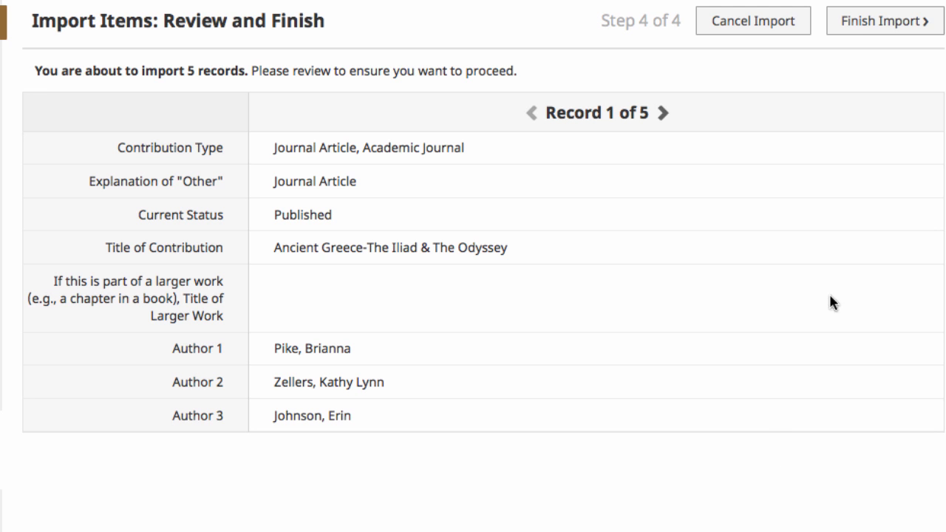
# Finish importing the EndNote records into Intellectual Contributions and acknowledge the confirmation.
pyautogui.click(881, 24)
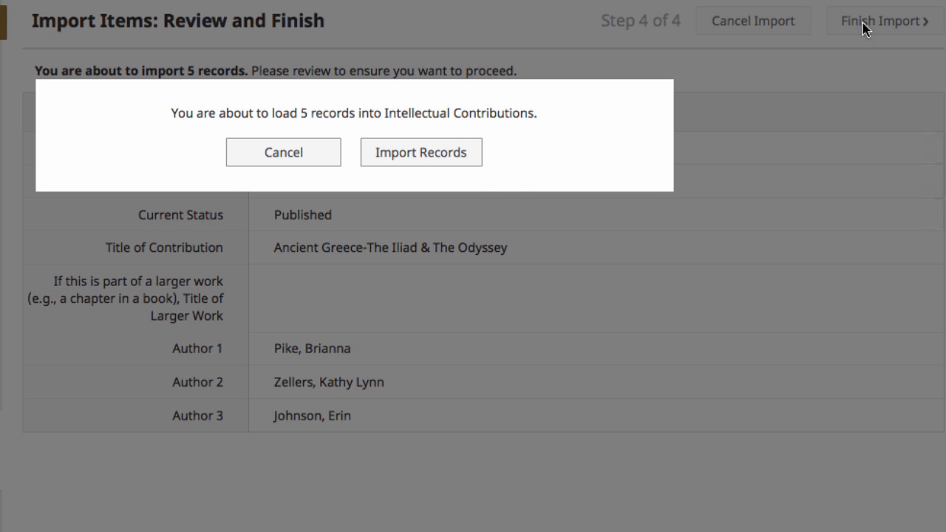
pyautogui.click(445, 154)
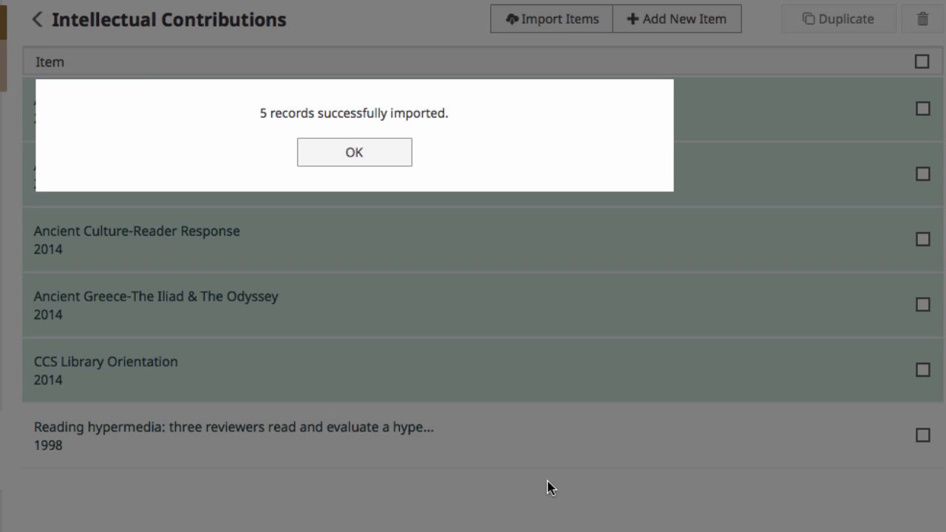
pyautogui.click(380, 151)
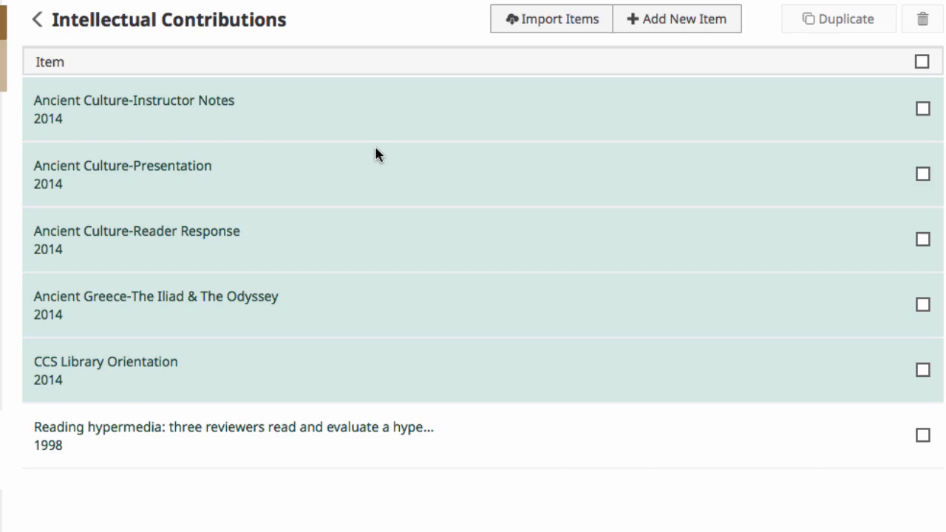